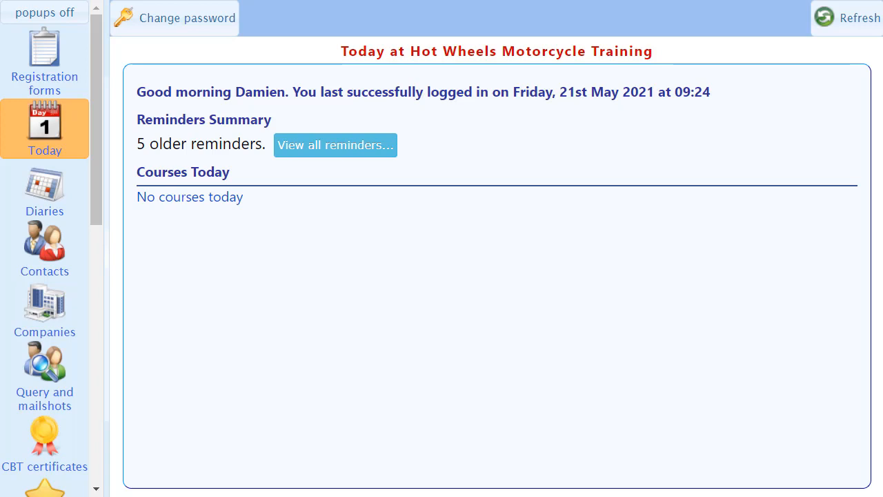
Review the DVSA ATB name, ATB number and instructor licence numbers in the CBT certificate configuration.
{"action": "left_click", "coordinate": [31, 453]}
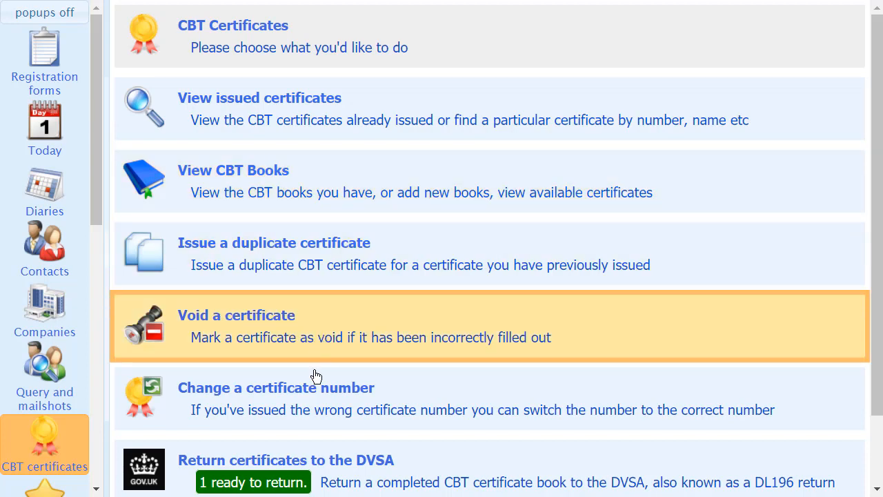
{"action": "scroll", "coordinate": [314, 394], "scroll_direction": "down", "scroll_amount": 1}
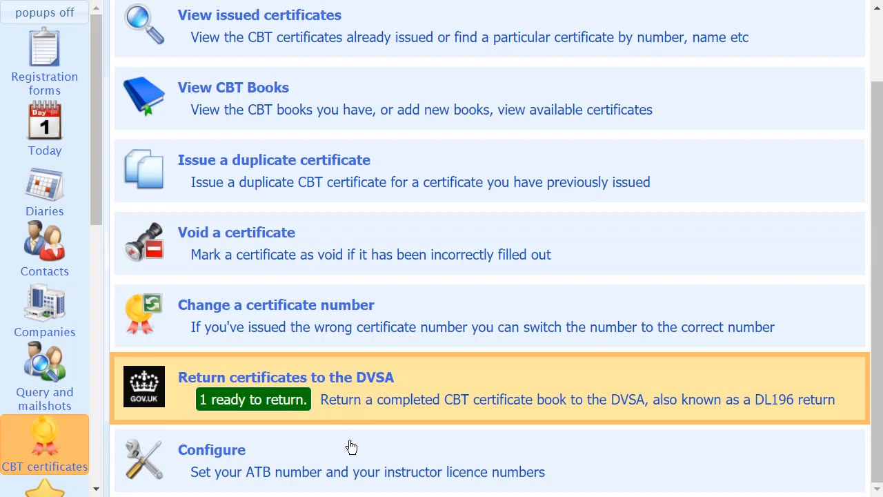
{"action": "left_click", "coordinate": [271, 468]}
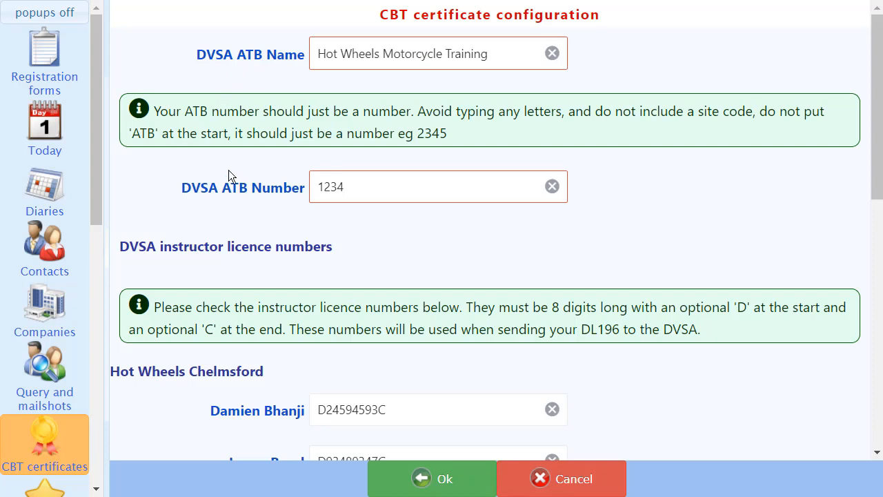
{"action": "scroll", "coordinate": [230, 195], "scroll_direction": "down", "scroll_amount": 1}
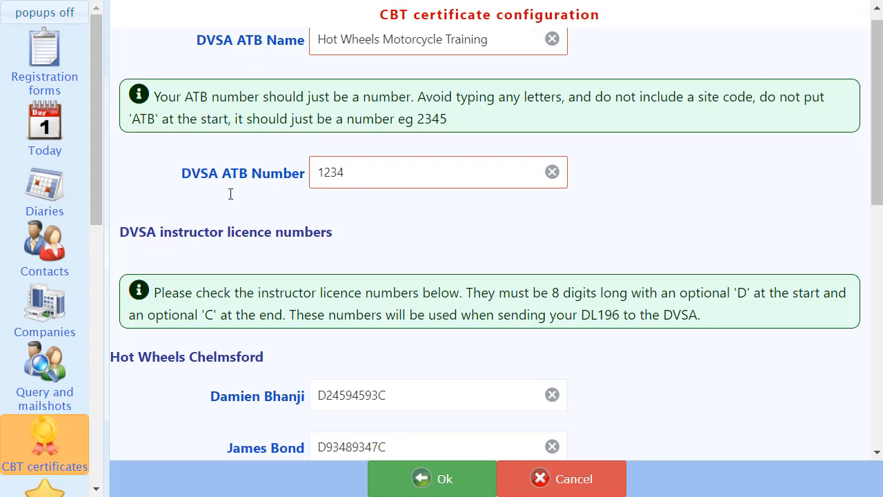
{"action": "scroll", "coordinate": [229, 277], "scroll_direction": "down", "scroll_amount": 3}
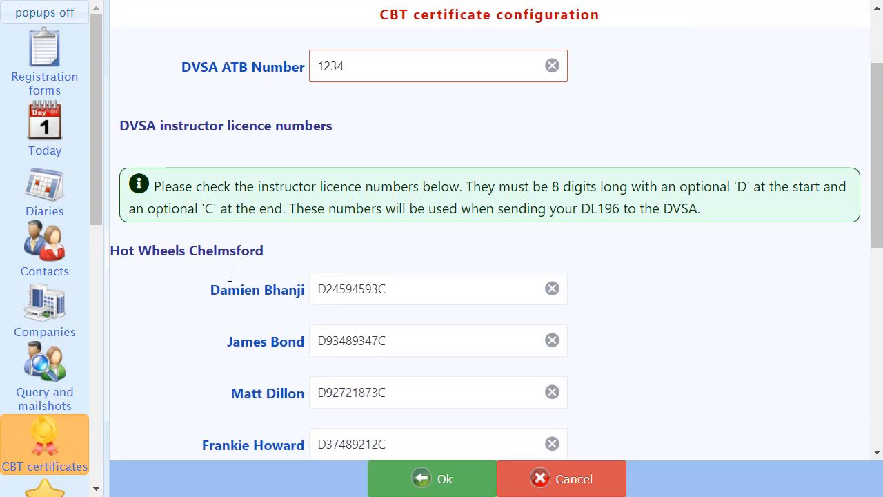
{"action": "scroll", "coordinate": [228, 275], "scroll_direction": "down", "scroll_amount": 3}
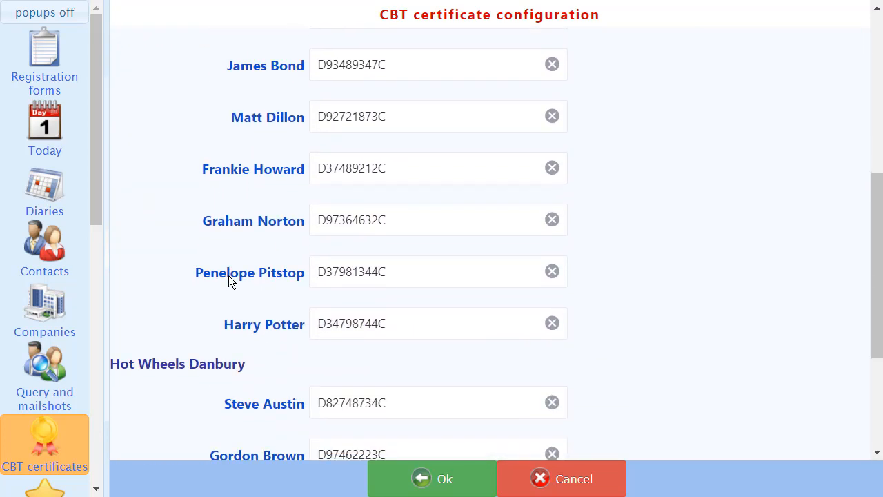
{"action": "scroll", "coordinate": [228, 276], "scroll_direction": "down", "scroll_amount": 1}
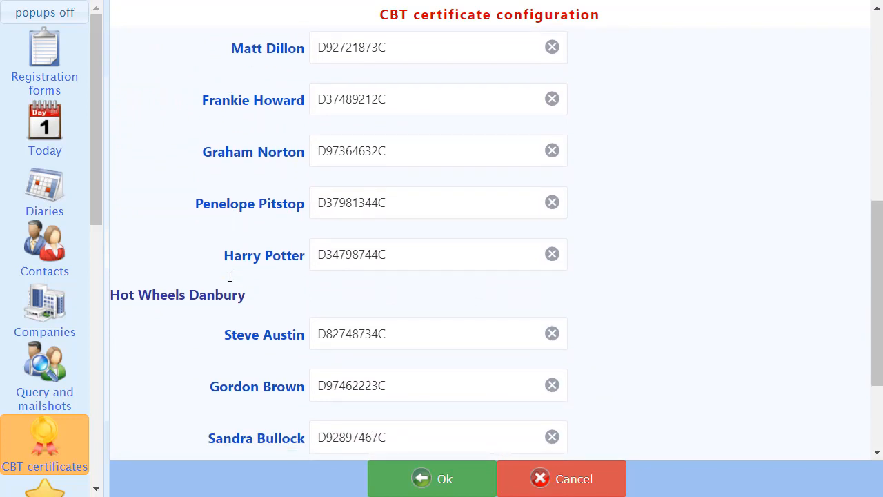
{"action": "scroll", "coordinate": [230, 276], "scroll_direction": "down", "scroll_amount": 2}
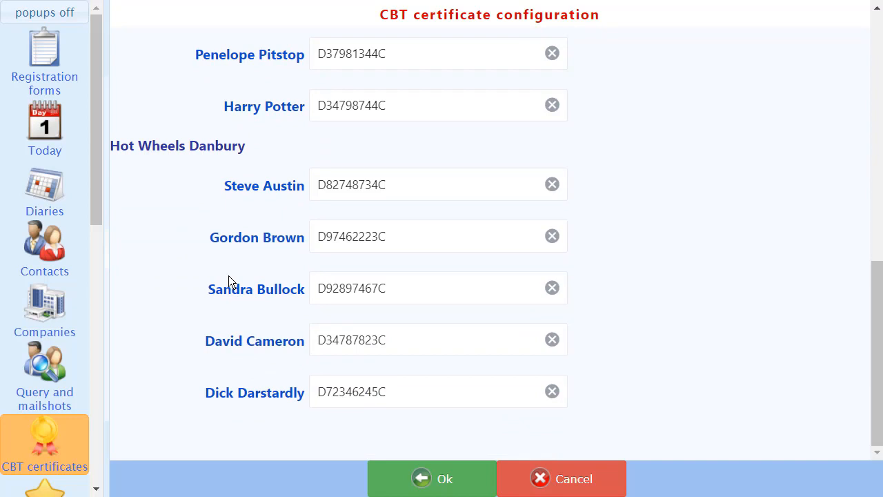
{"action": "scroll", "coordinate": [228, 276], "scroll_direction": "up", "scroll_amount": 1}
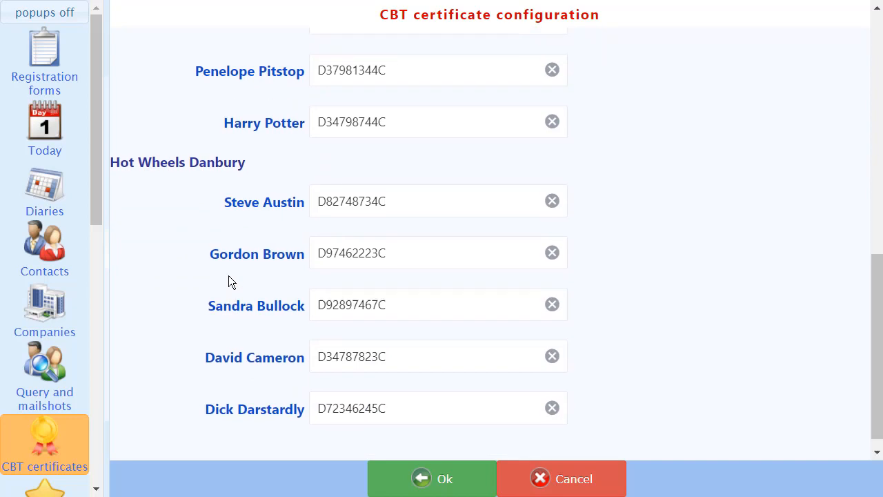
{"action": "scroll", "coordinate": [229, 275], "scroll_direction": "up", "scroll_amount": 1}
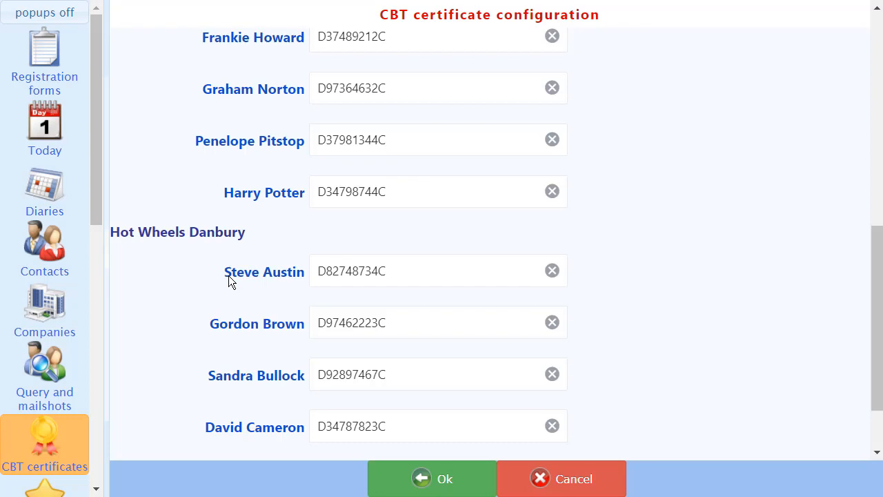
{"action": "scroll", "coordinate": [229, 276], "scroll_direction": "up", "scroll_amount": 1}
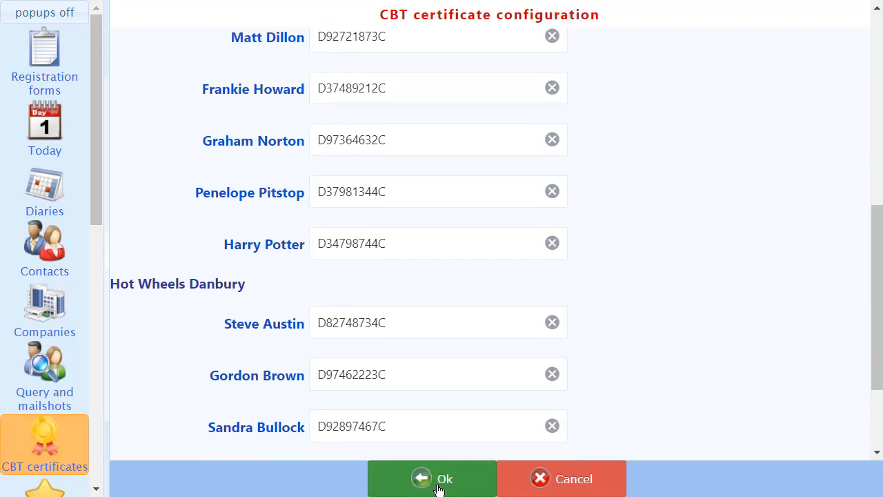
{"action": "left_click", "coordinate": [418, 476]}
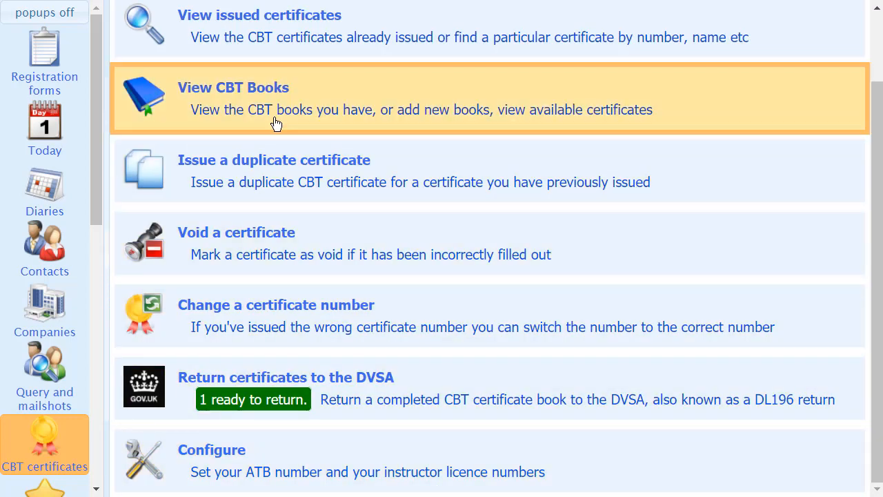
Add a new CBT book with first certificate number 5100726, usable at any location and available for use.
{"action": "scroll", "coordinate": [281, 121], "scroll_direction": "up", "scroll_amount": 1}
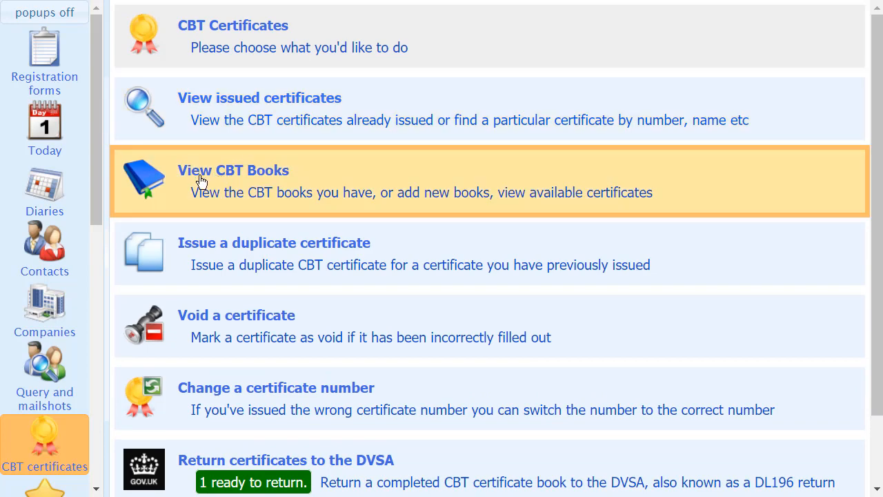
{"action": "left_click", "coordinate": [200, 181]}
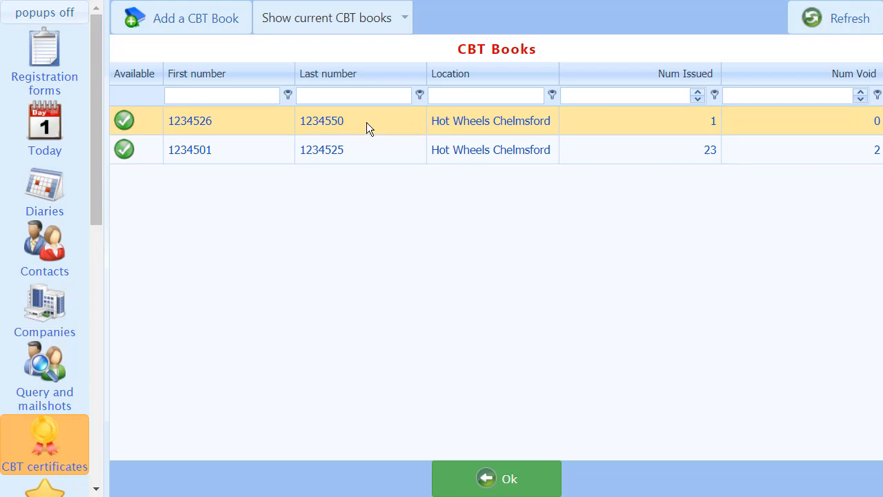
{"action": "left_click", "coordinate": [196, 27]}
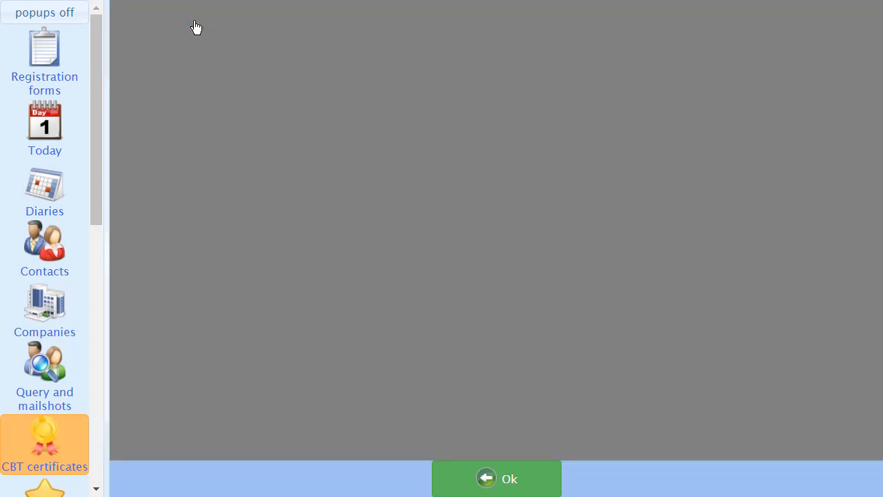
{"action": "left_click", "coordinate": [347, 57]}
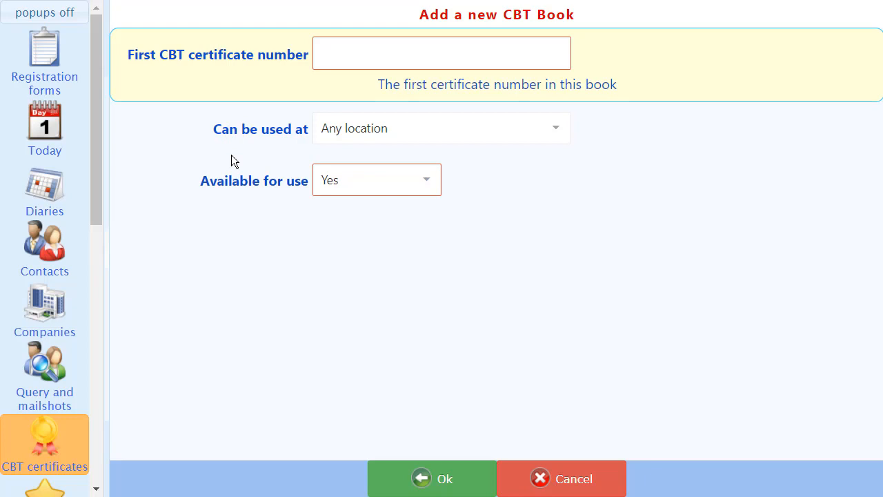
{"action": "type", "text": "5100726"}
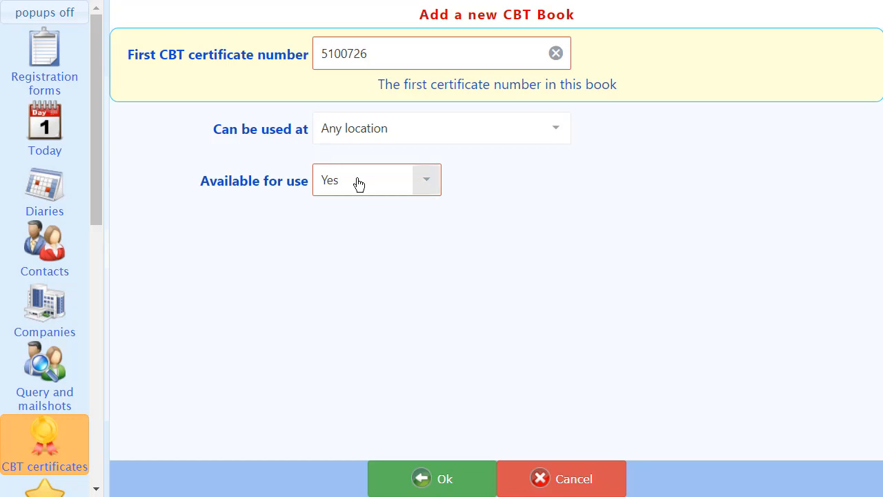
{"action": "left_click", "coordinate": [439, 483]}
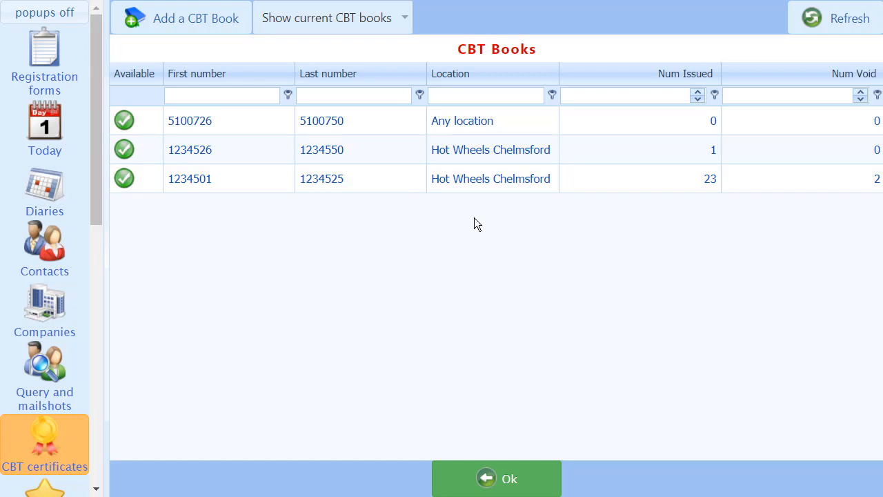
{"action": "left_click", "coordinate": [489, 479]}
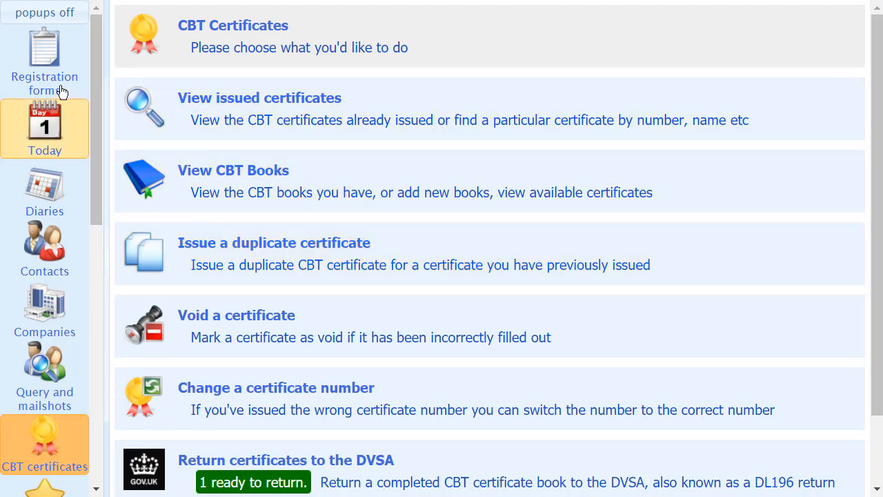
Open the road ride notes for the first contact on the CBT courses of 17 May 2021.
{"action": "left_click", "coordinate": [48, 59]}
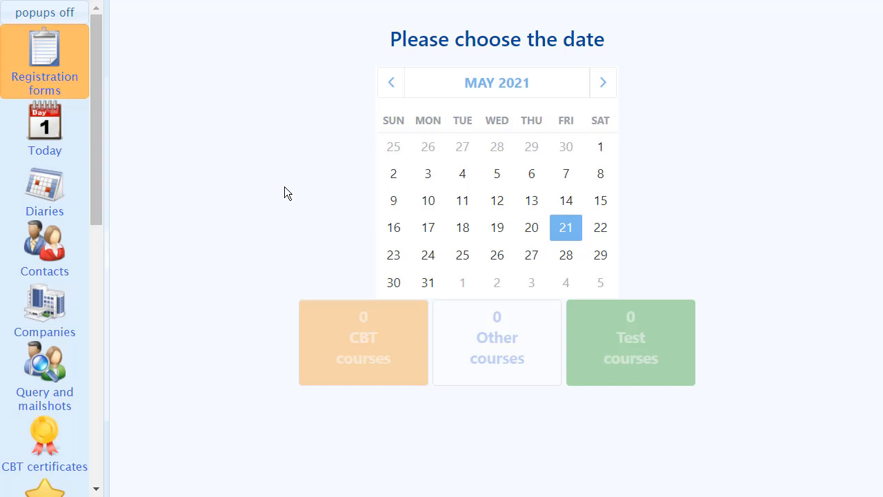
{"action": "left_click", "coordinate": [424, 233]}
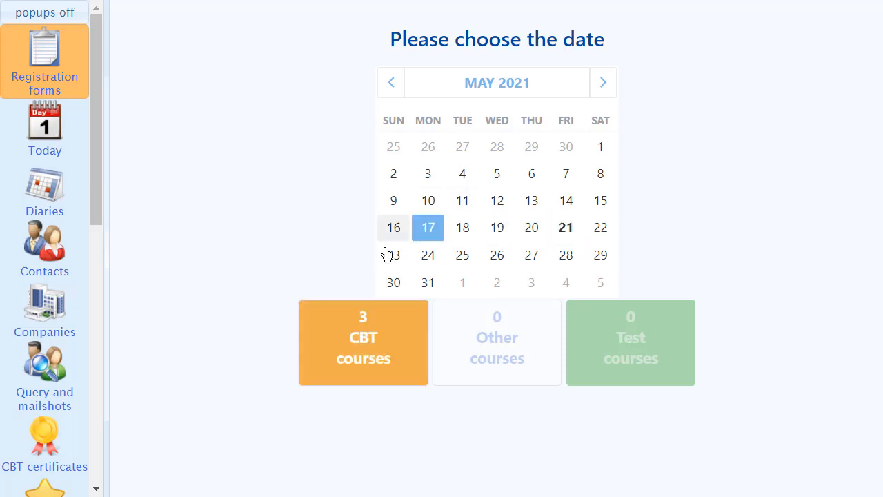
{"action": "left_click", "coordinate": [356, 349]}
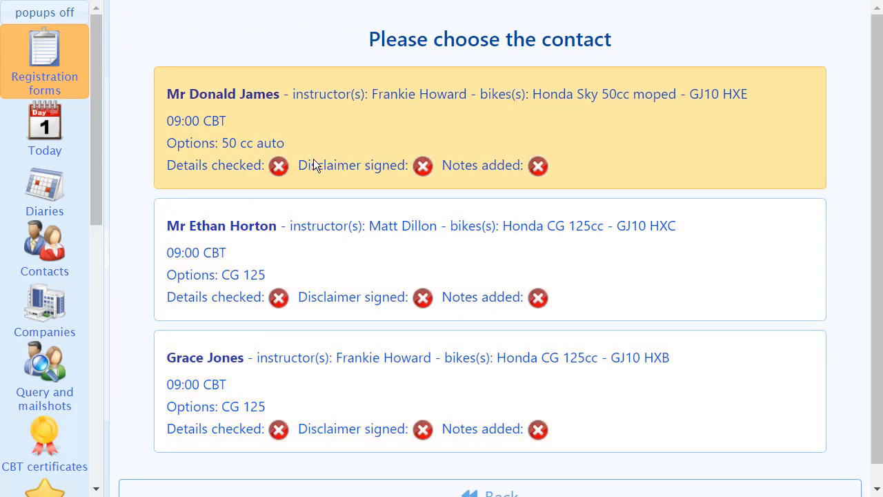
{"action": "left_click", "coordinate": [365, 128]}
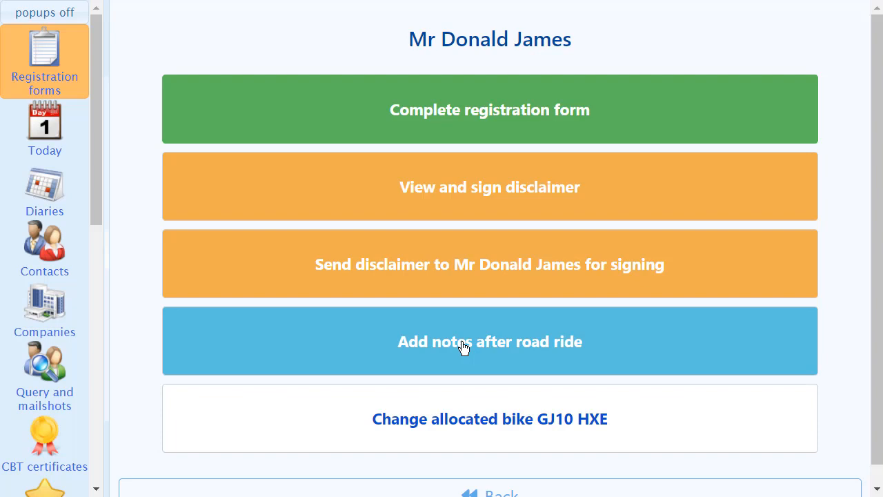
{"action": "left_click", "coordinate": [463, 344]}
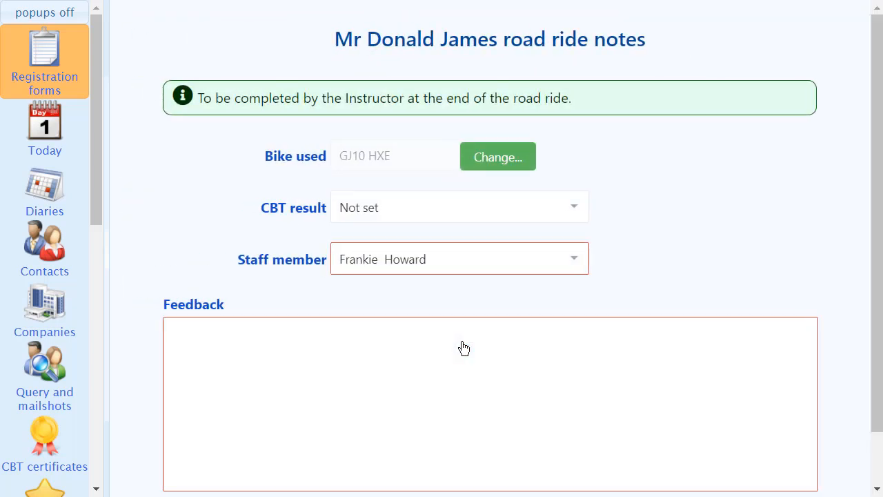
Set the CBT result to Passed and assign the first available certificate number, 1234527.
{"action": "left_click", "coordinate": [574, 211]}
{"action": "left_click", "coordinate": [397, 273]}
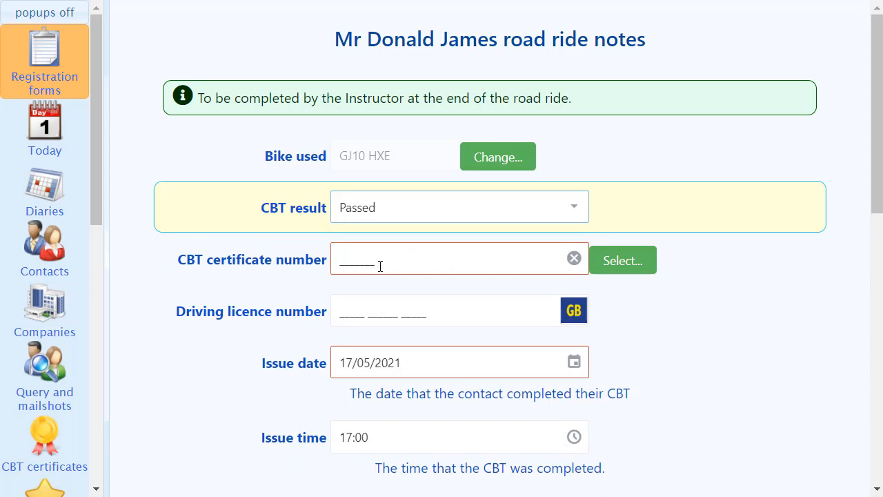
{"action": "left_click", "coordinate": [621, 269]}
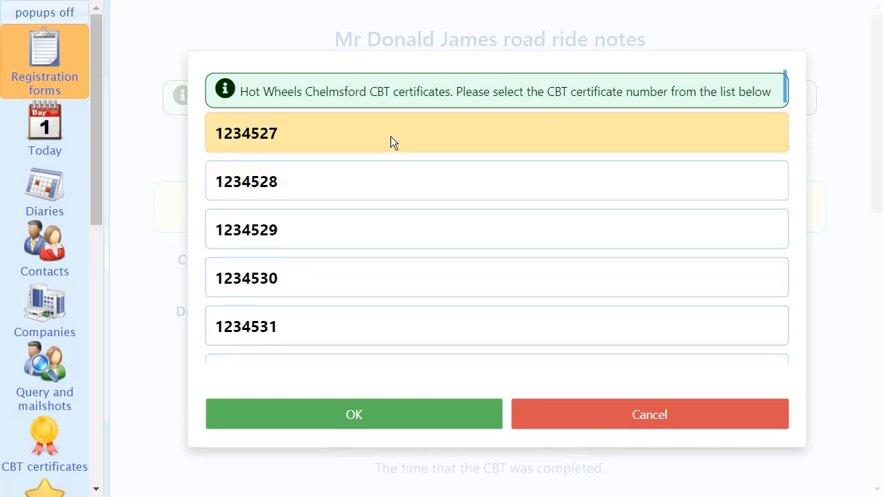
{"action": "left_click", "coordinate": [276, 133]}
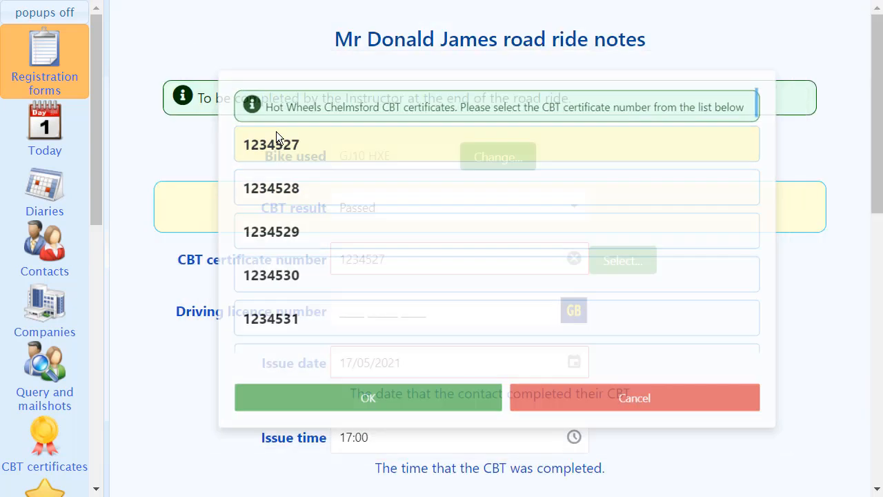
Enter the contact's driving licence number and set the hours and minutes of training to 07:00.
{"action": "left_click", "coordinate": [341, 311]}
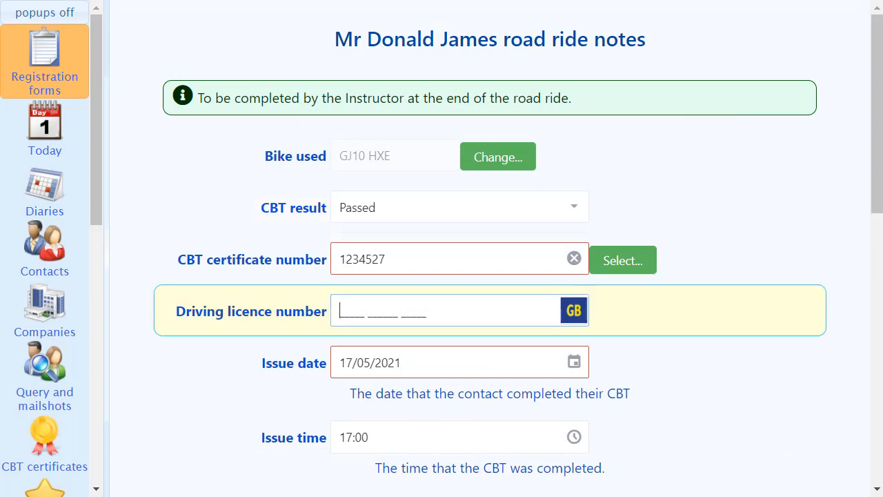
{"action": "key", "text": "ctrl+v"}
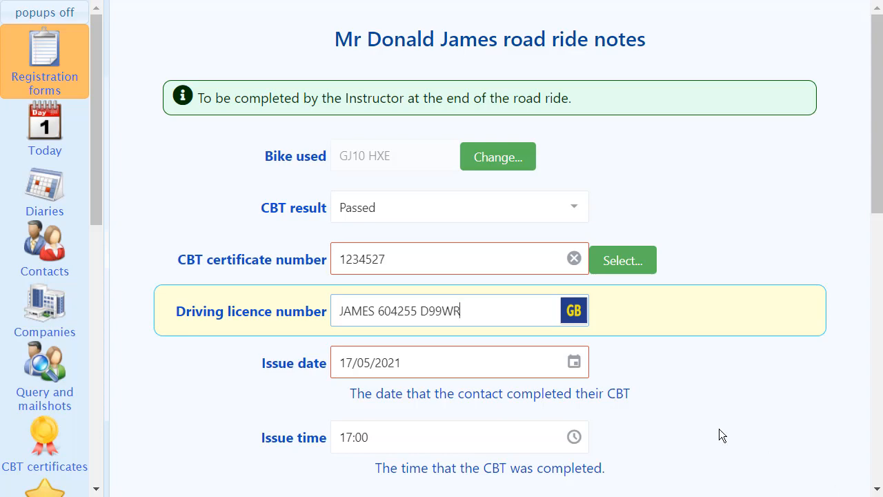
{"action": "scroll", "coordinate": [719, 428], "scroll_direction": "down", "scroll_amount": 3}
{"action": "scroll", "coordinate": [719, 429], "scroll_direction": "down", "scroll_amount": 1}
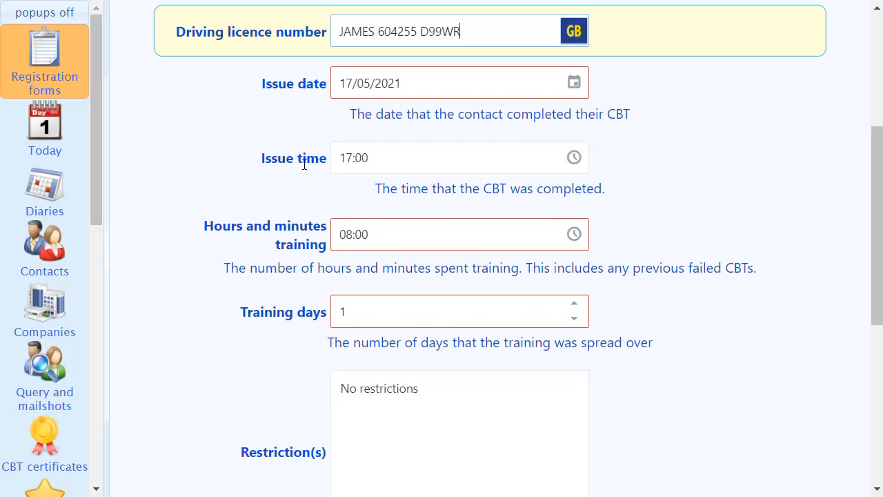
{"action": "scroll", "coordinate": [304, 166], "scroll_direction": "down", "scroll_amount": 1}
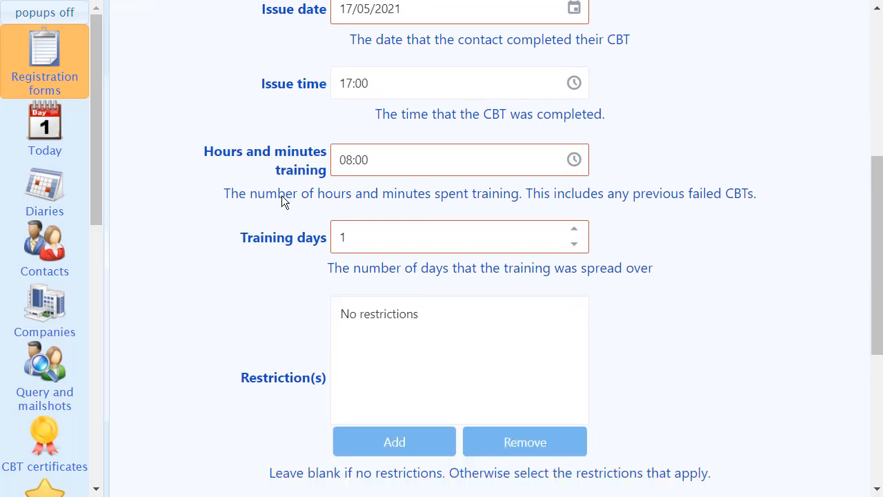
{"action": "left_click", "coordinate": [348, 169]}
{"action": "key", "text": "Down"}
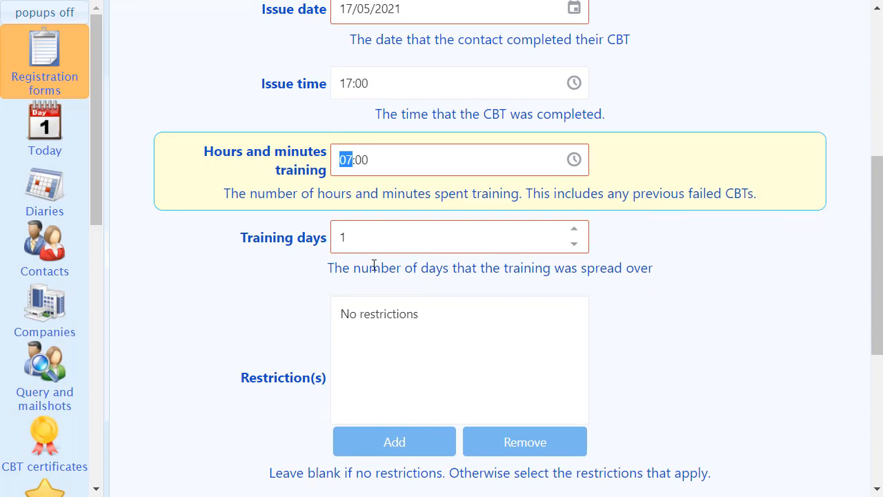
Check the list of restrictions that can be added to the CBT, and close it without choosing any.
{"action": "scroll", "coordinate": [292, 240], "scroll_direction": "down", "scroll_amount": 1}
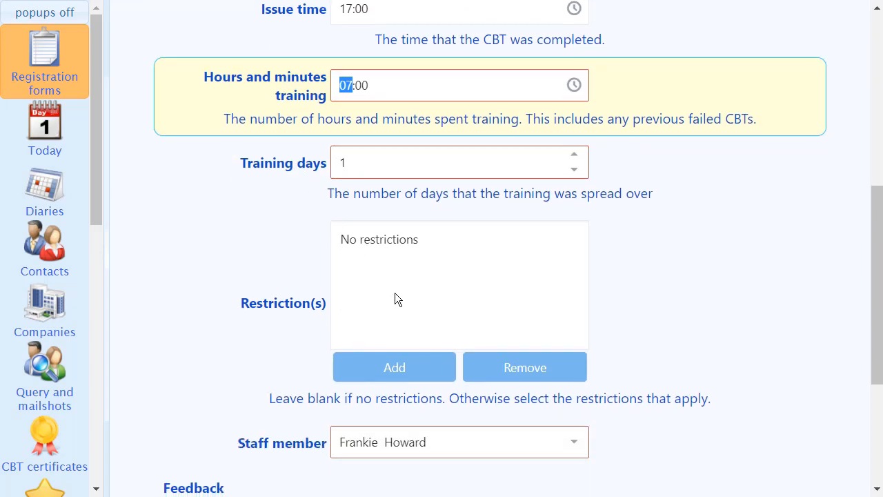
{"action": "scroll", "coordinate": [394, 300], "scroll_direction": "down", "scroll_amount": 1}
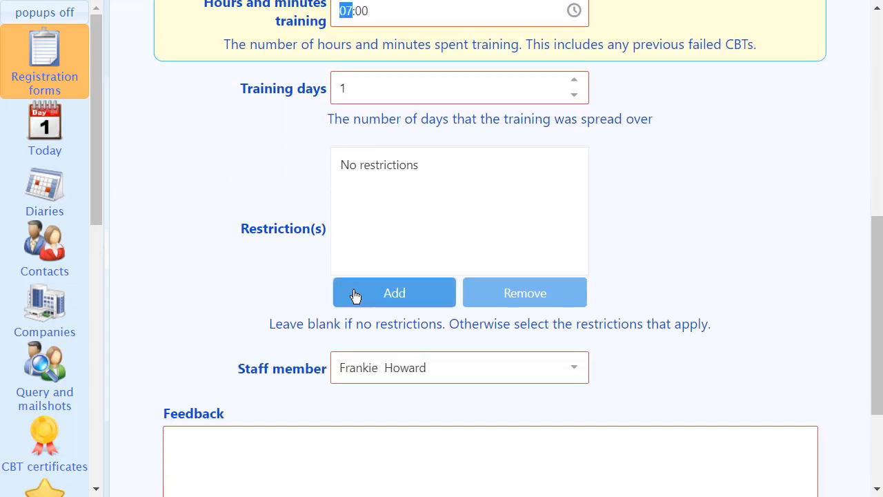
{"action": "left_click", "coordinate": [394, 300]}
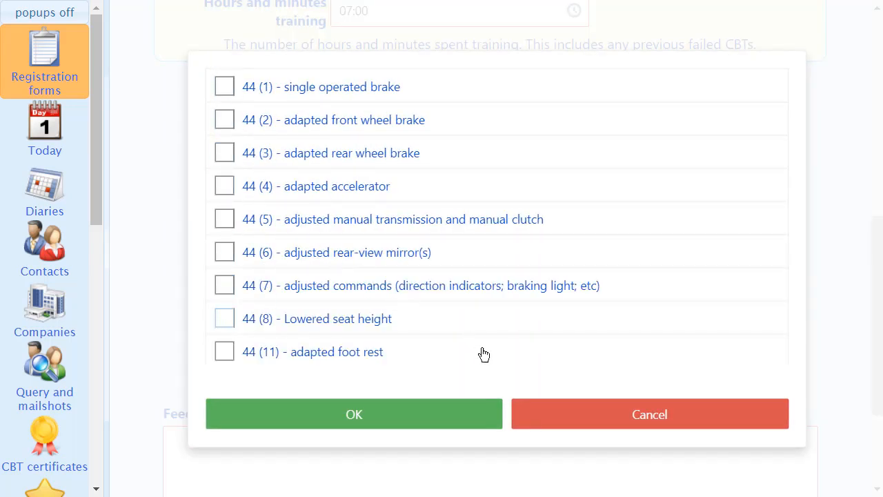
{"action": "left_click", "coordinate": [641, 419]}
Enter "Good ride" as the feedback and save the road ride notes.
{"action": "scroll", "coordinate": [442, 380], "scroll_direction": "down", "scroll_amount": 3}
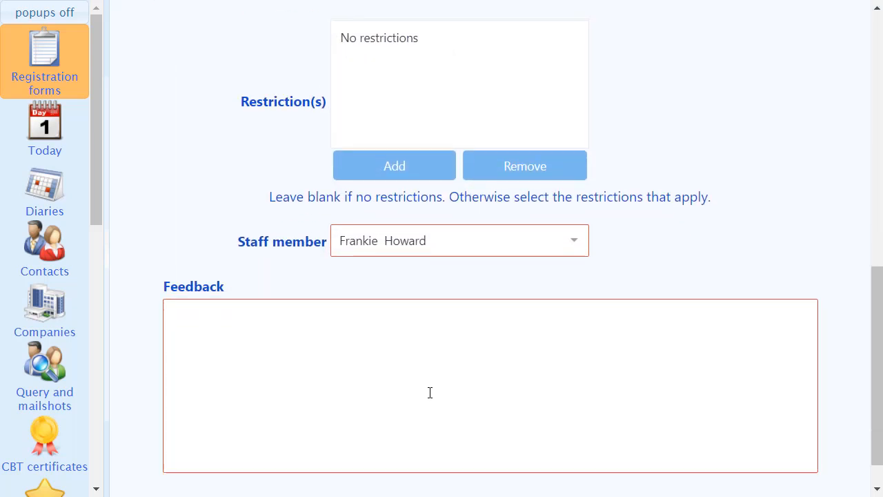
{"action": "scroll", "coordinate": [372, 297], "scroll_direction": "down", "scroll_amount": 1}
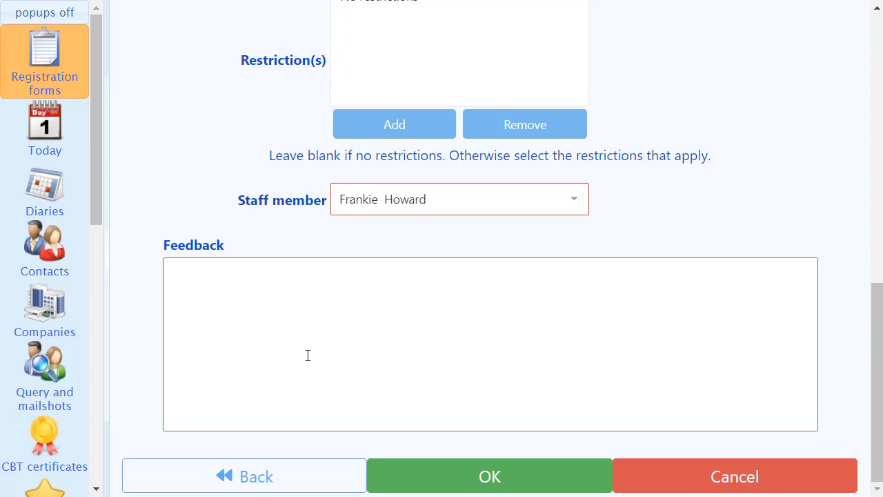
{"action": "left_click", "coordinate": [301, 290]}
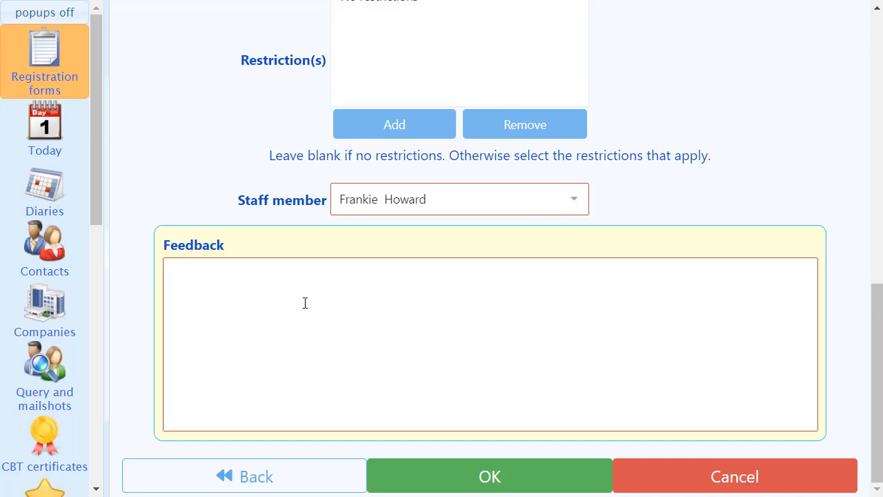
{"action": "type", "text": "Good ride"}
{"action": "left_click", "coordinate": [508, 474]}
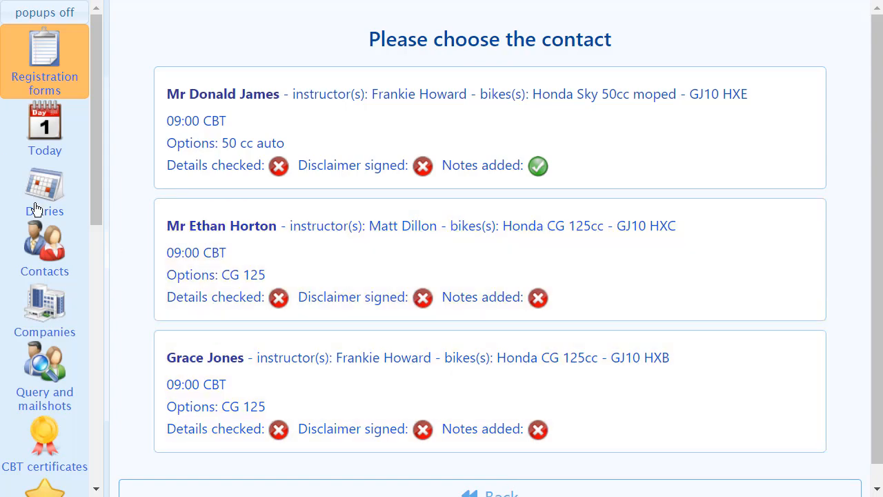
Show the diary for 17 May 2021.
{"action": "left_click", "coordinate": [31, 196]}
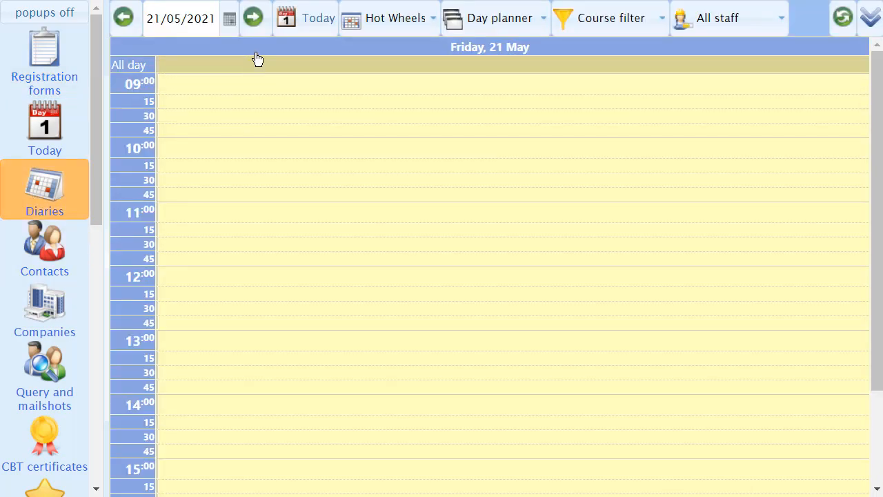
{"action": "left_click", "coordinate": [228, 25]}
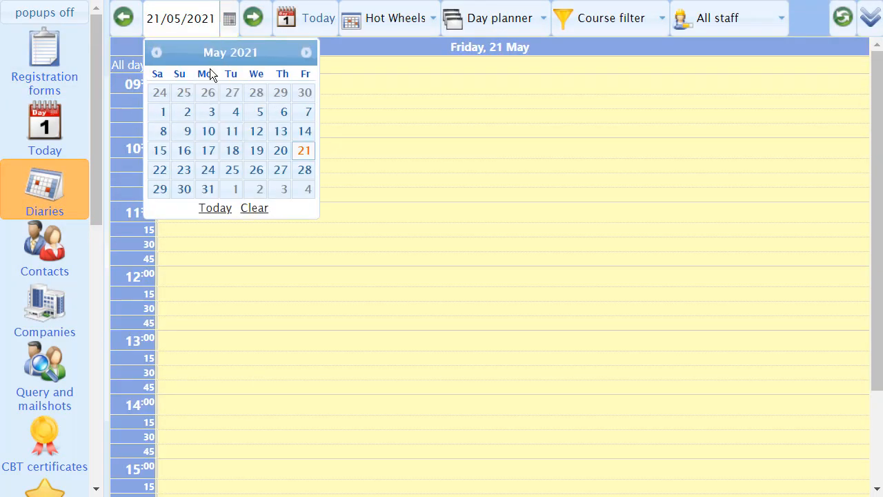
{"action": "left_click", "coordinate": [207, 152]}
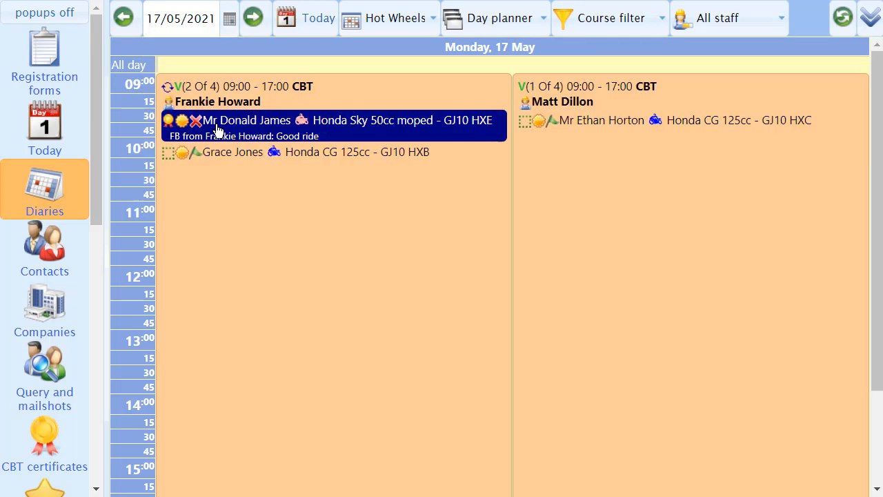
View the CBT certificate of the trainee booked on the Honda Sky 50cc moped, and return to the diary.
{"action": "right_click", "coordinate": [264, 125]}
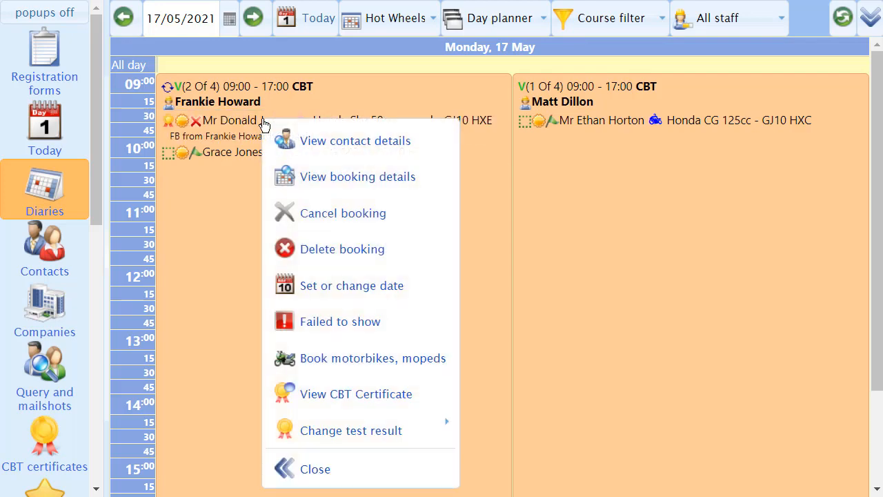
{"action": "left_click", "coordinate": [344, 395]}
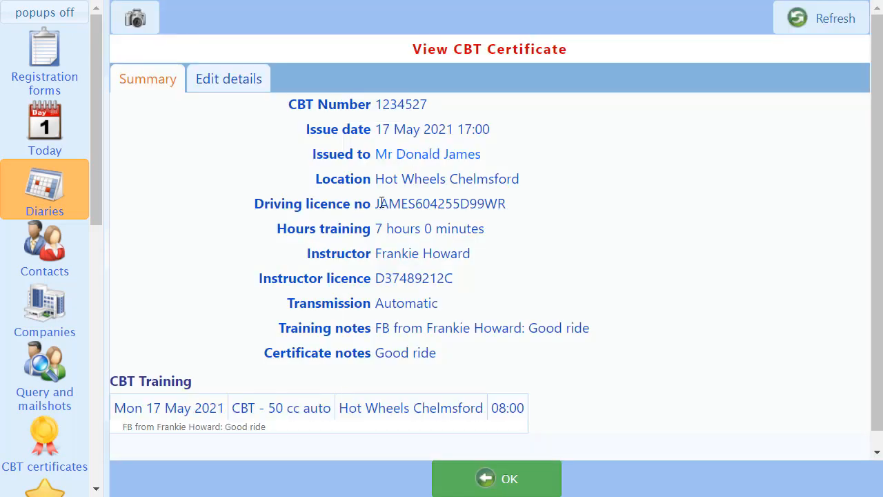
{"action": "left_click", "coordinate": [509, 479]}
Start issuing a CBT certificate for the Honda CG 125cc GJ10 HXB booking and select certificate number 1234528.
{"action": "left_click", "coordinate": [250, 158]}
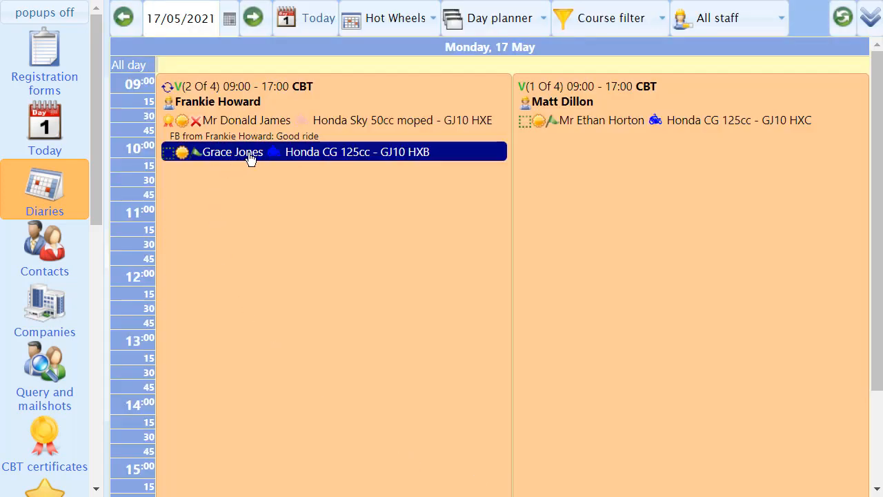
{"action": "right_click", "coordinate": [250, 157]}
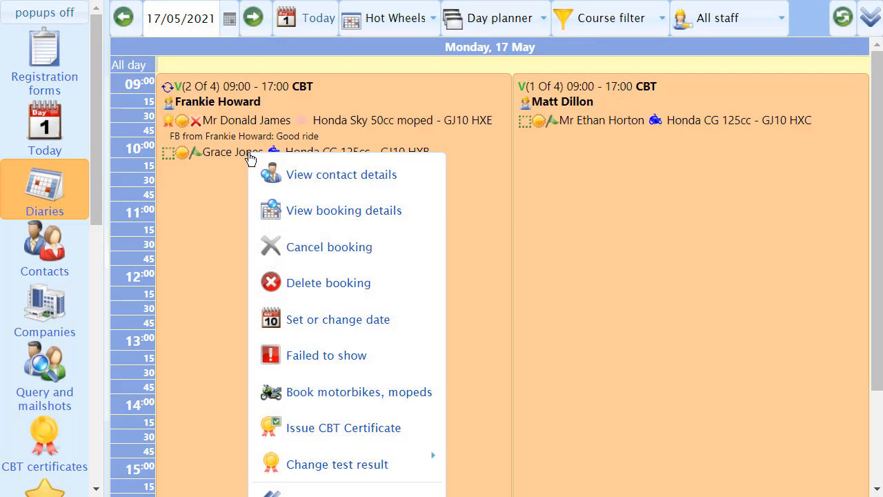
{"action": "left_click", "coordinate": [366, 431]}
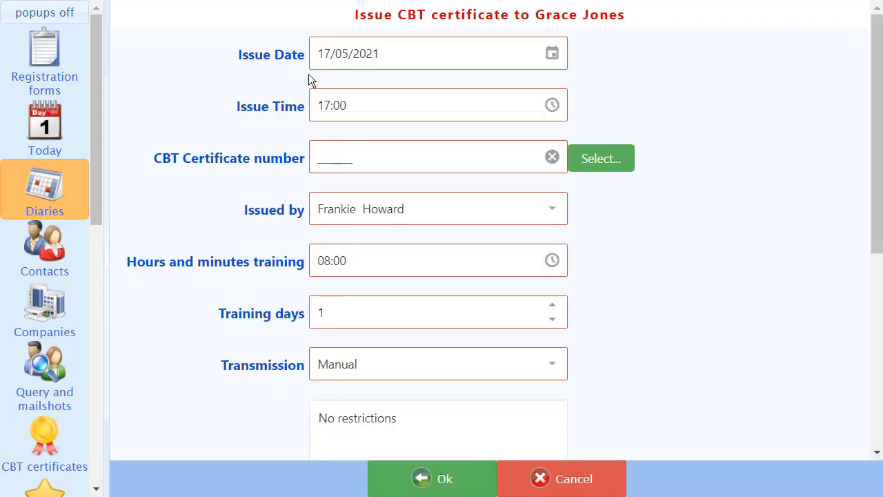
{"action": "left_click", "coordinate": [595, 166]}
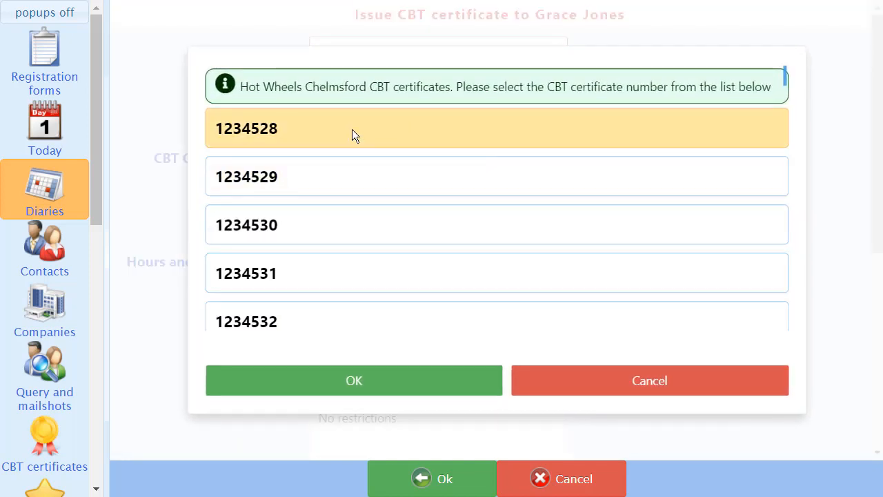
{"action": "left_click", "coordinate": [352, 129]}
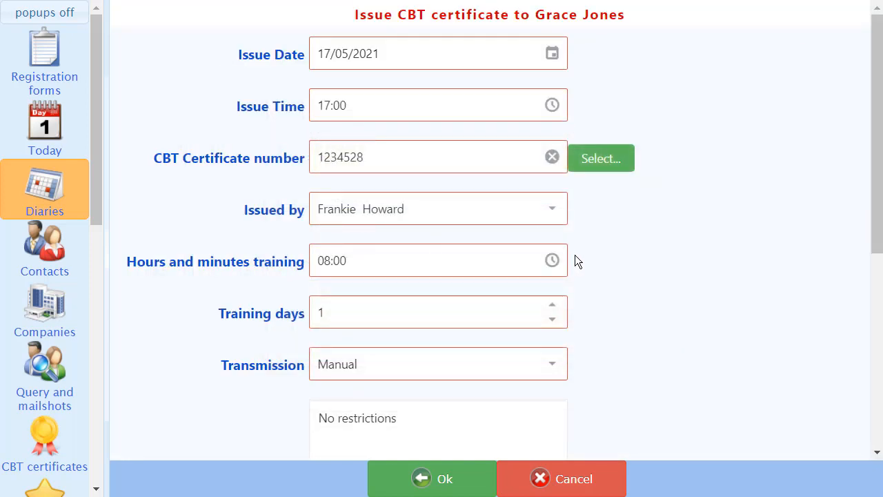
Review the remaining certificate details, restrictions and feedback, and issue the CBT certificate without changing them.
{"action": "scroll", "coordinate": [359, 233], "scroll_direction": "down", "scroll_amount": 1}
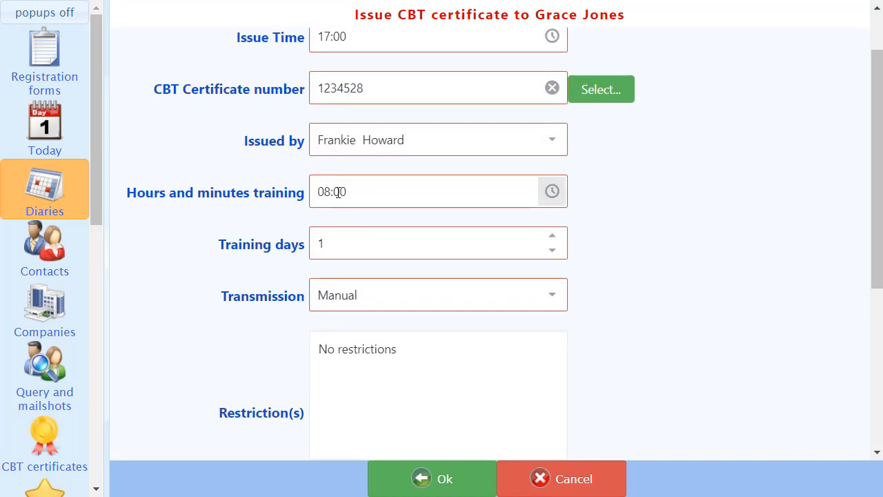
{"action": "scroll", "coordinate": [325, 214], "scroll_direction": "down", "scroll_amount": 1}
{"action": "scroll", "coordinate": [351, 288], "scroll_direction": "down", "scroll_amount": 1}
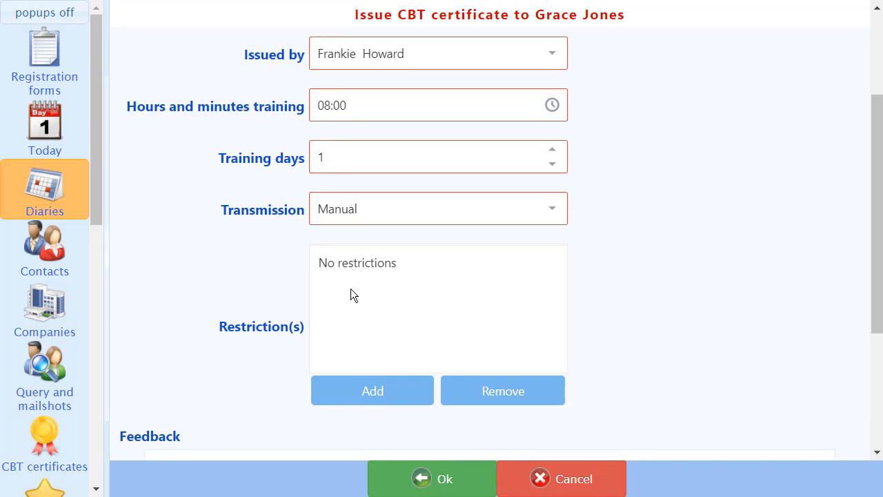
{"action": "scroll", "coordinate": [354, 306], "scroll_direction": "down", "scroll_amount": 3}
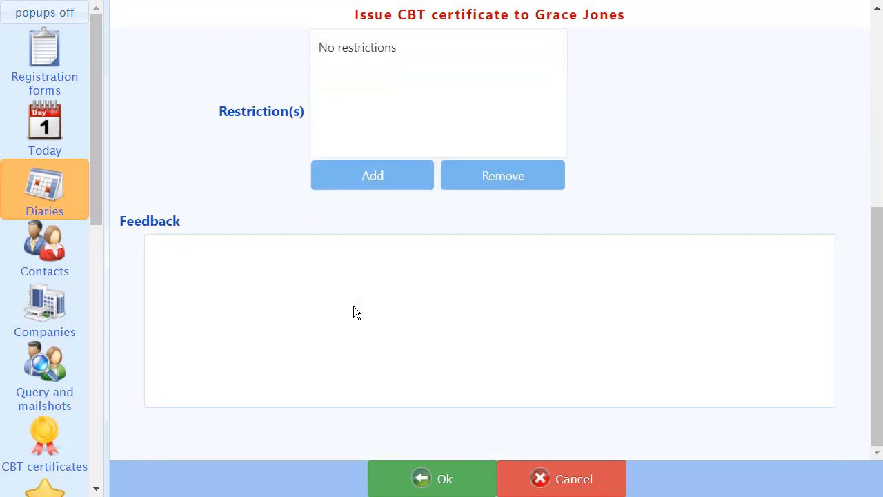
{"action": "scroll", "coordinate": [353, 306], "scroll_direction": "up", "scroll_amount": 1}
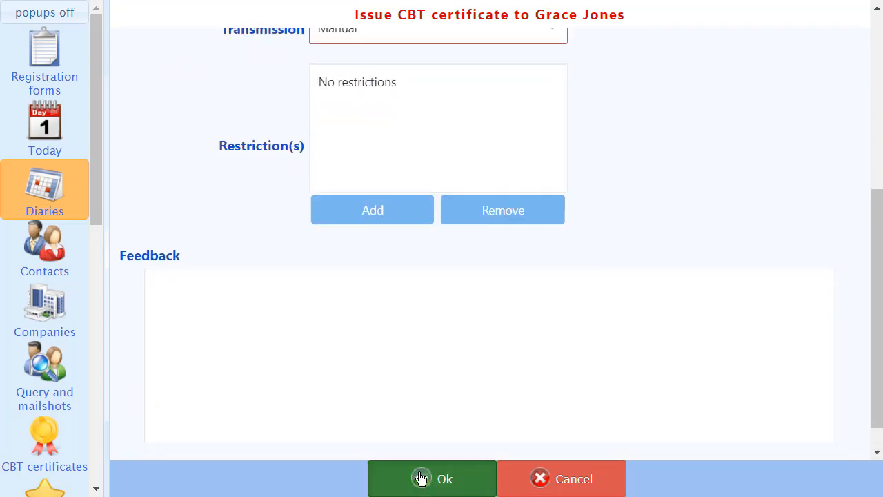
{"action": "left_click", "coordinate": [421, 478]}
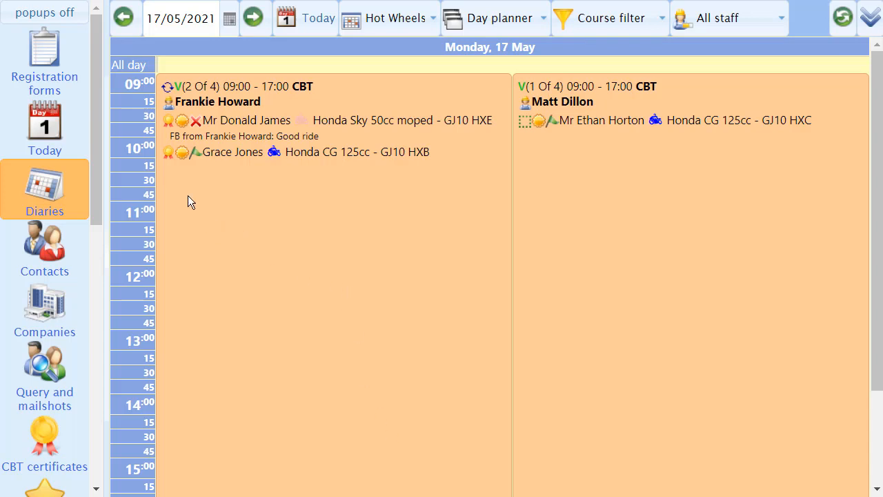
{"action": "left_click", "coordinate": [173, 131]}
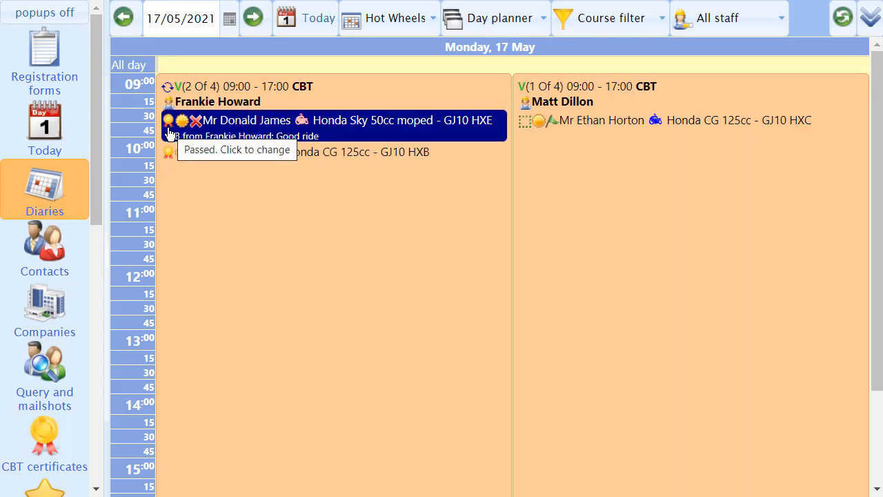
{"action": "left_click", "coordinate": [166, 156]}
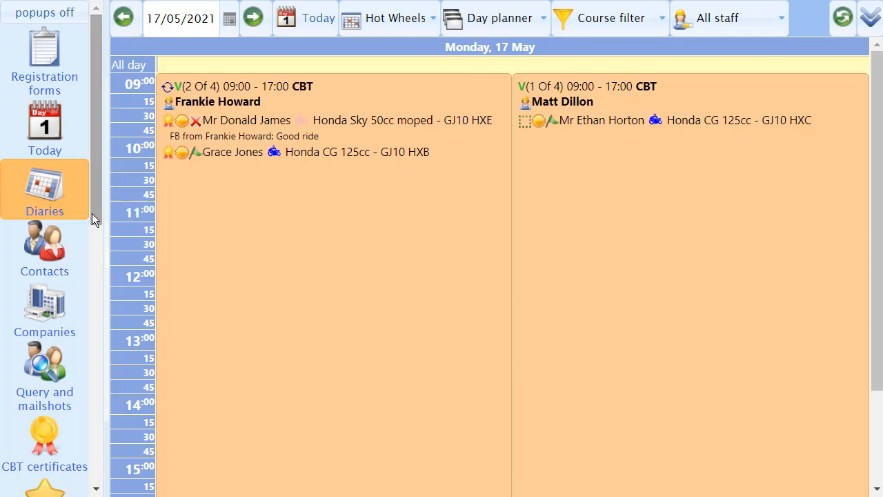
Open the CBT book with first certificate number 1234526 and examine its issued and available certificates.
{"action": "left_click", "coordinate": [46, 455]}
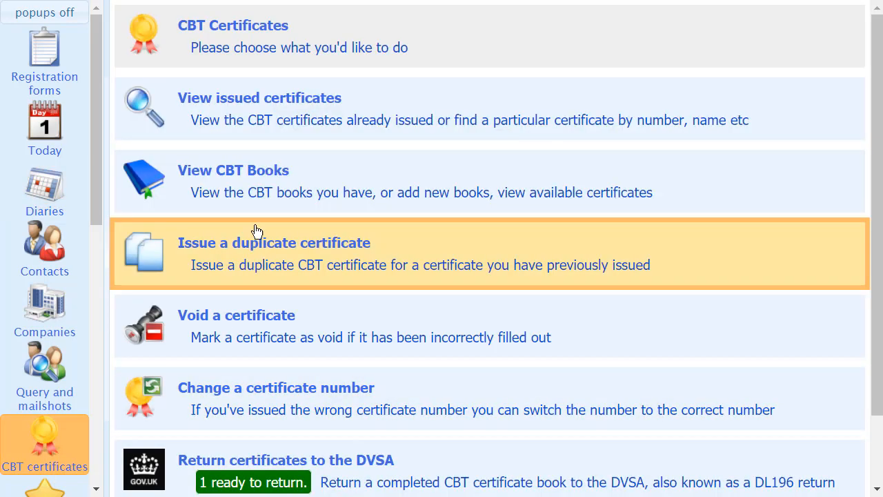
{"action": "left_click", "coordinate": [261, 199]}
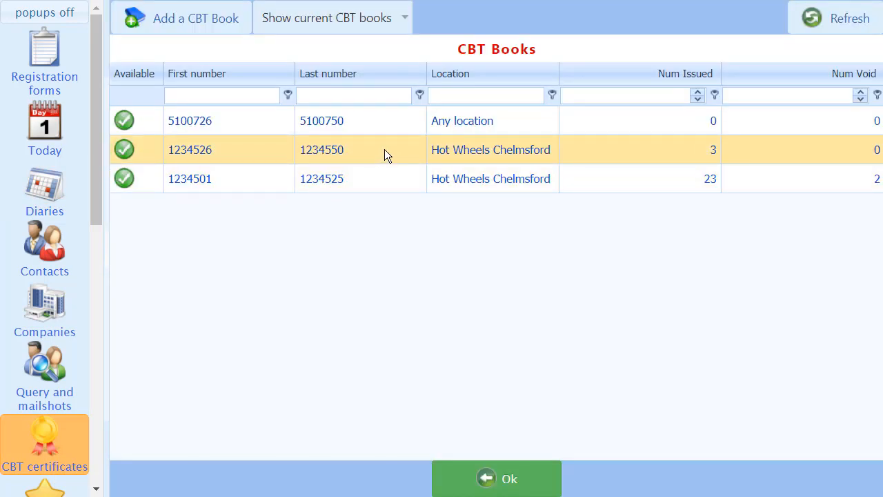
{"action": "left_click", "coordinate": [384, 149]}
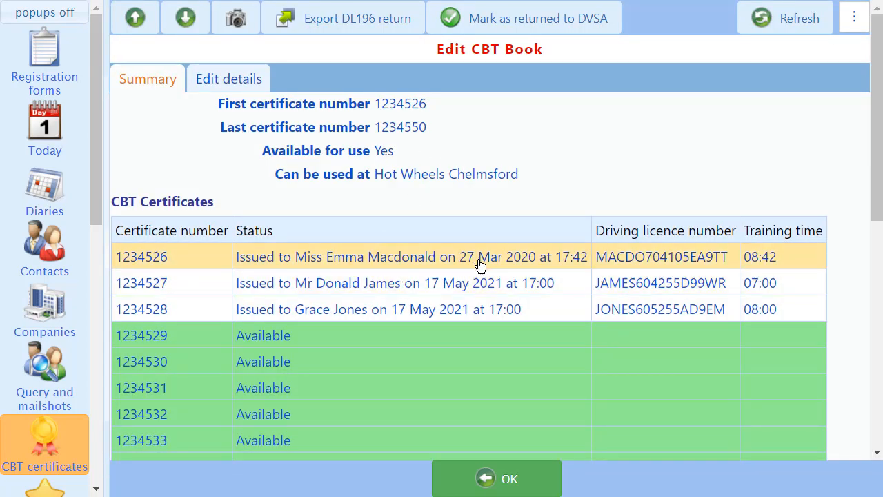
{"action": "scroll", "coordinate": [477, 269], "scroll_direction": "down", "scroll_amount": 3}
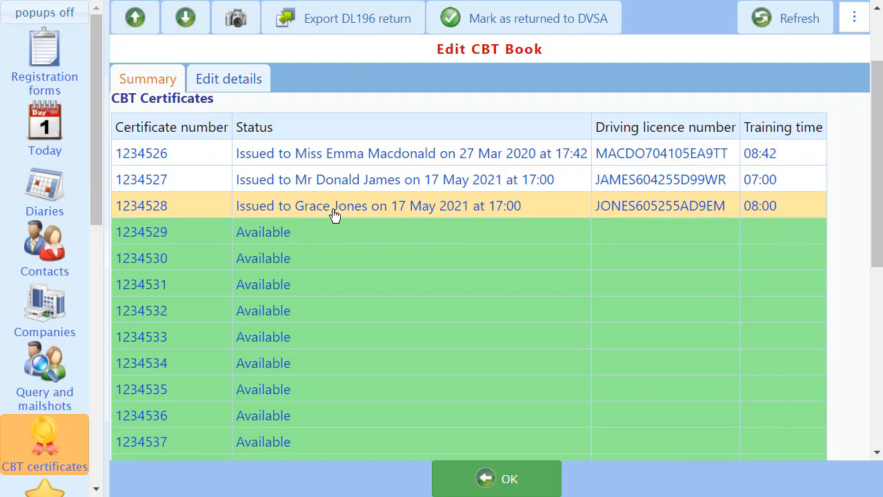
Start issuing available certificate 1234529 from the book and choose the remaining 17 May 2021 CBT trainee as its contact.
{"action": "left_click", "coordinate": [284, 234]}
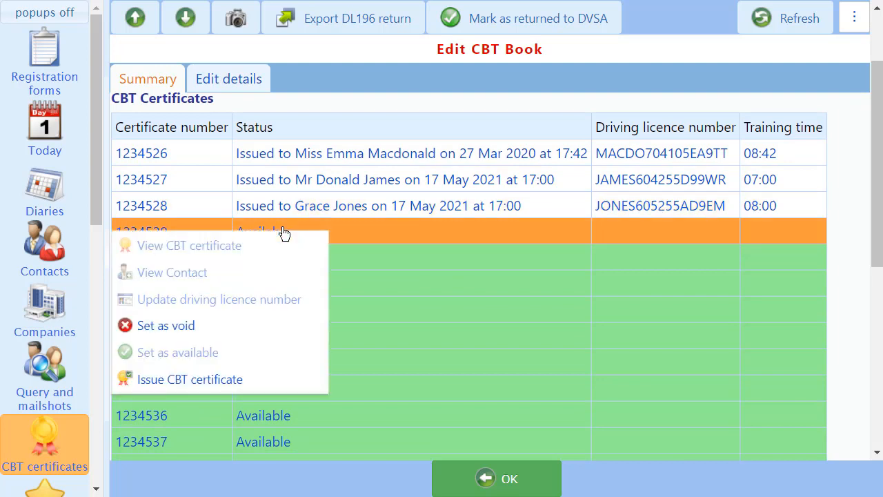
{"action": "left_click", "coordinate": [218, 380]}
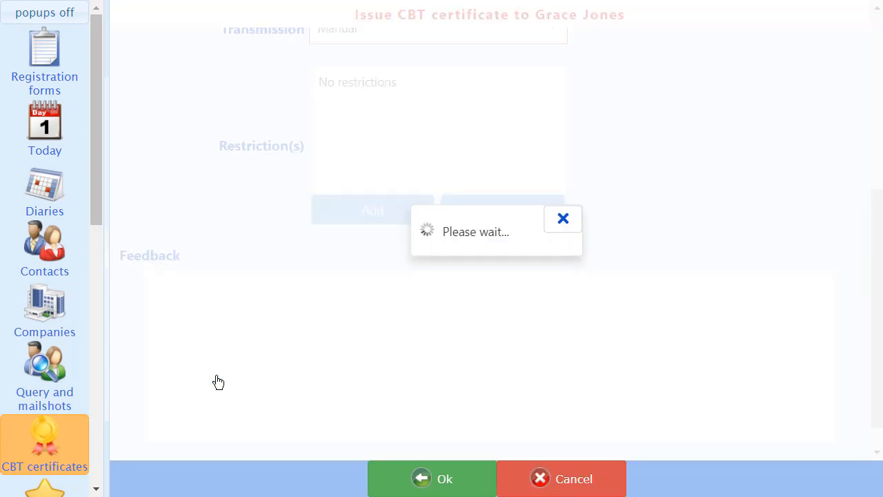
{"action": "scroll", "coordinate": [218, 376], "scroll_direction": "up", "scroll_amount": 5}
{"action": "scroll", "coordinate": [218, 376], "scroll_direction": "up", "scroll_amount": 1}
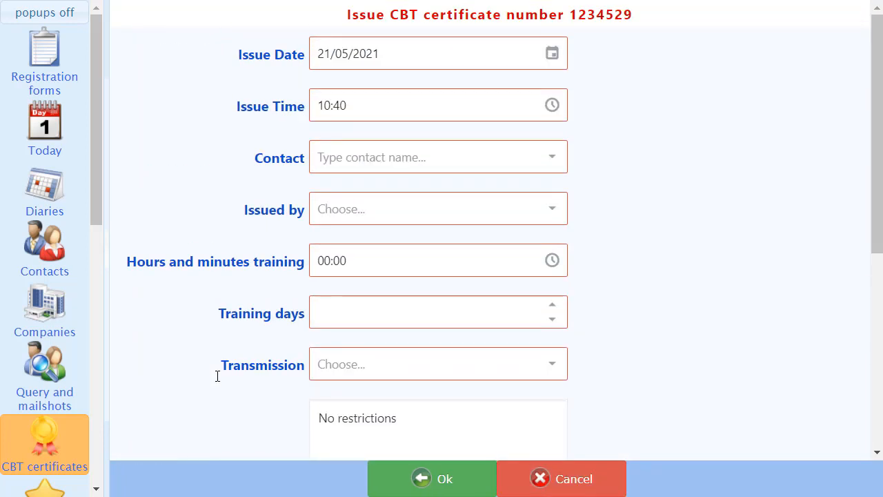
{"action": "left_click", "coordinate": [319, 158]}
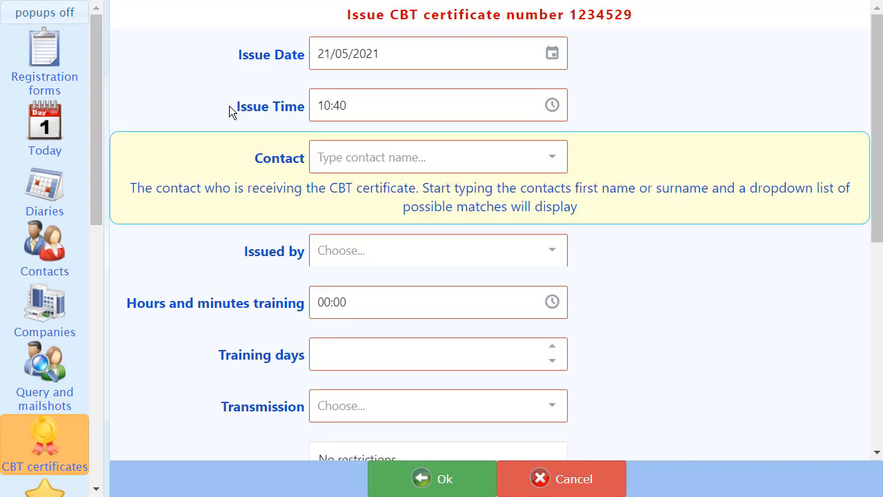
{"action": "type", "text": "e"}
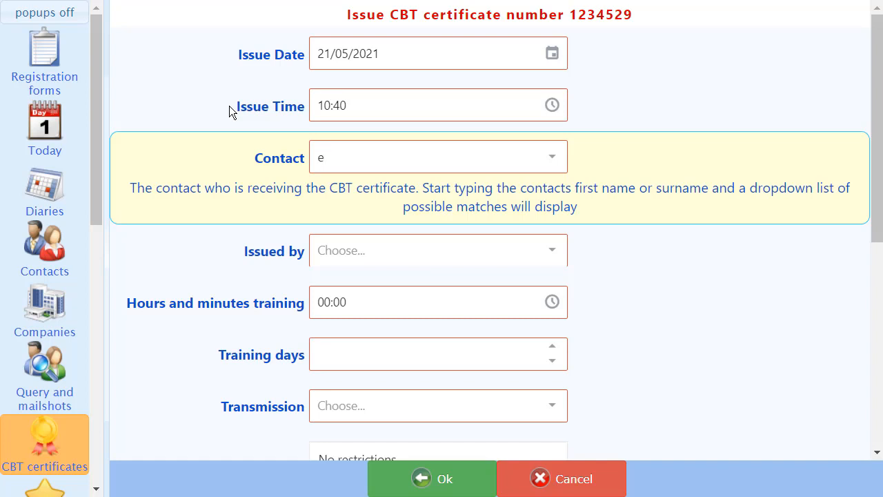
{"action": "type", "text": "than"}
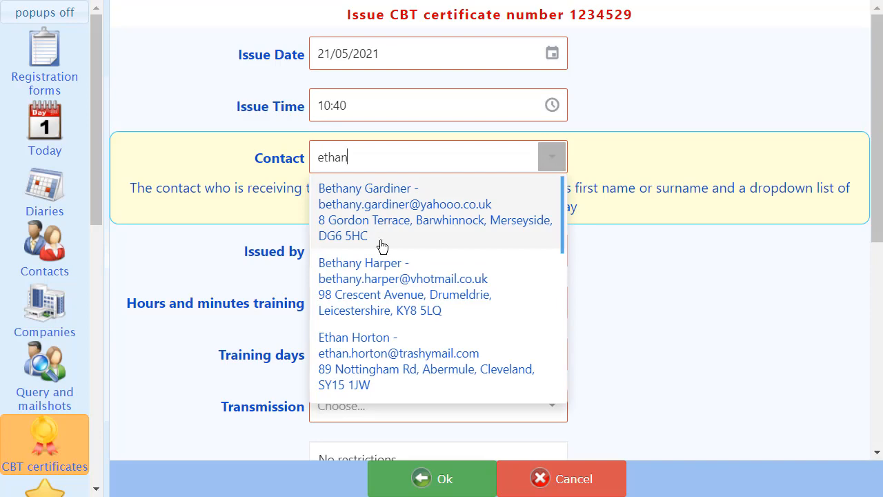
{"action": "left_click", "coordinate": [360, 371]}
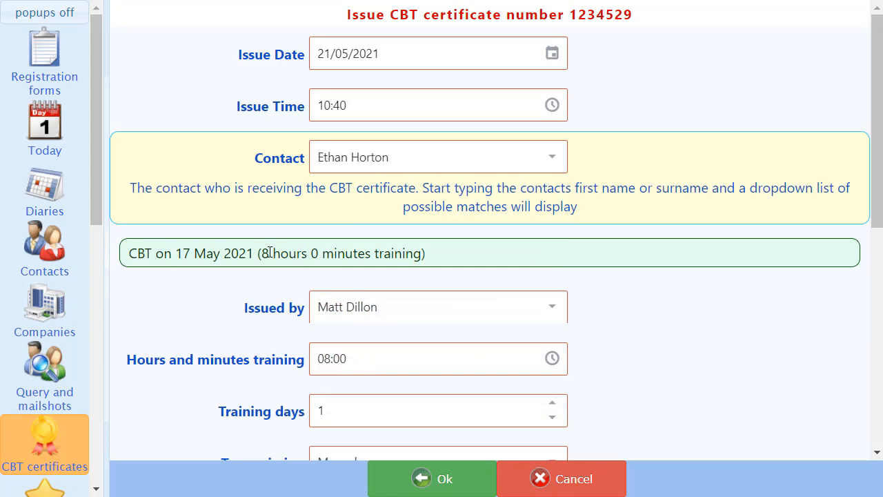
Review the remaining details of certificate 1234529, issue it without changing them, and leave the CBT book and book list.
{"action": "scroll", "coordinate": [312, 340], "scroll_direction": "down", "scroll_amount": 1}
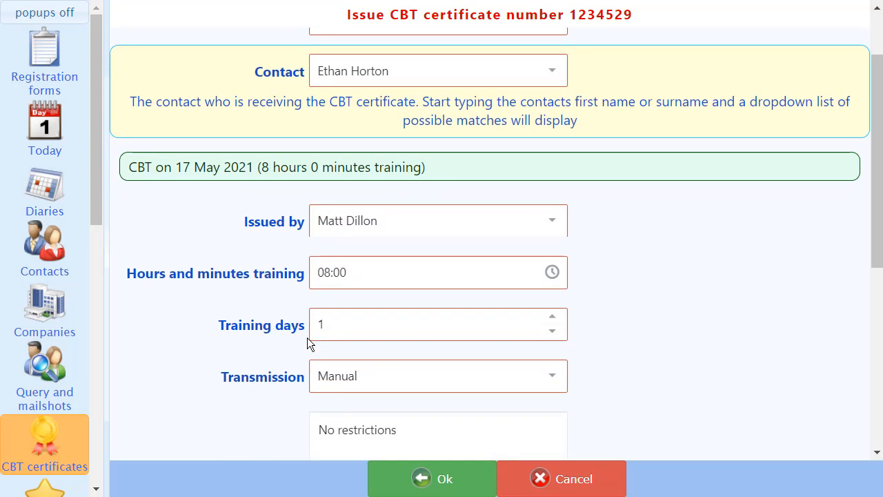
{"action": "scroll", "coordinate": [308, 338], "scroll_direction": "down", "scroll_amount": 4}
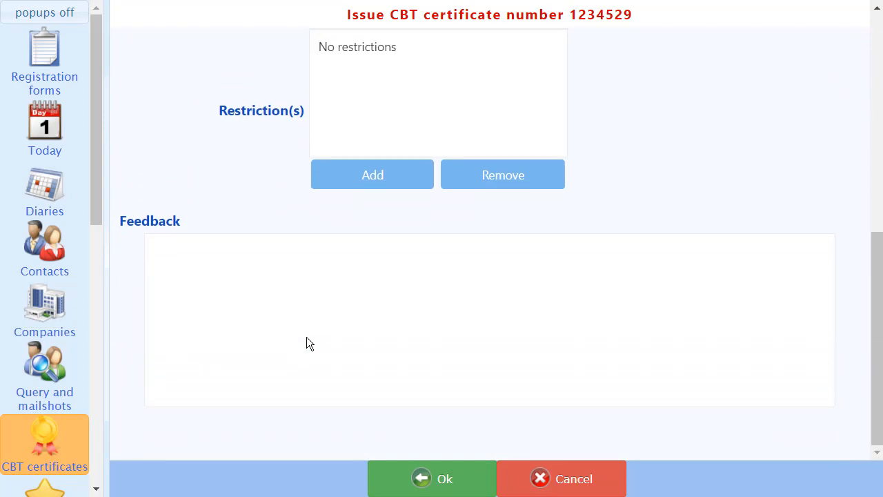
{"action": "left_click", "coordinate": [433, 478]}
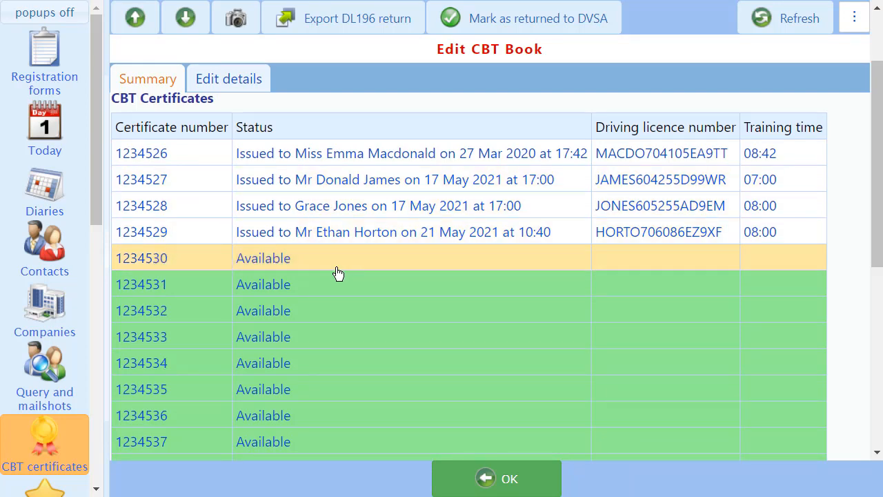
{"action": "left_click", "coordinate": [437, 478]}
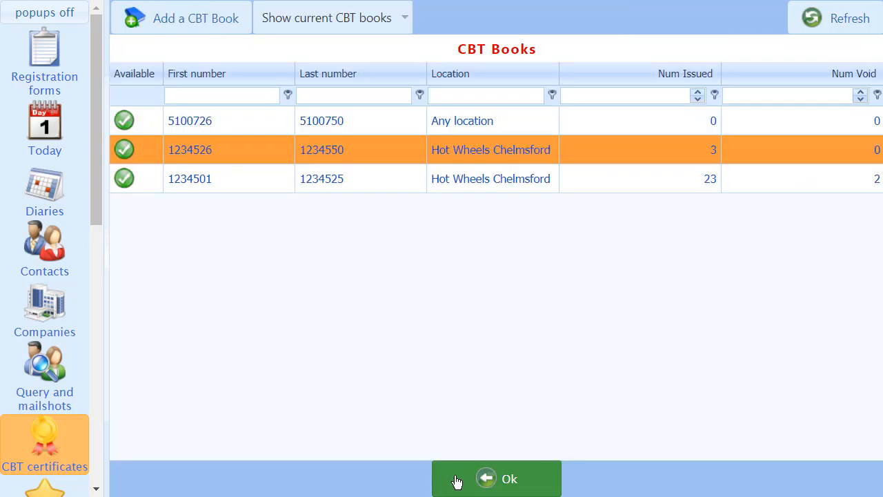
{"action": "left_click", "coordinate": [456, 479]}
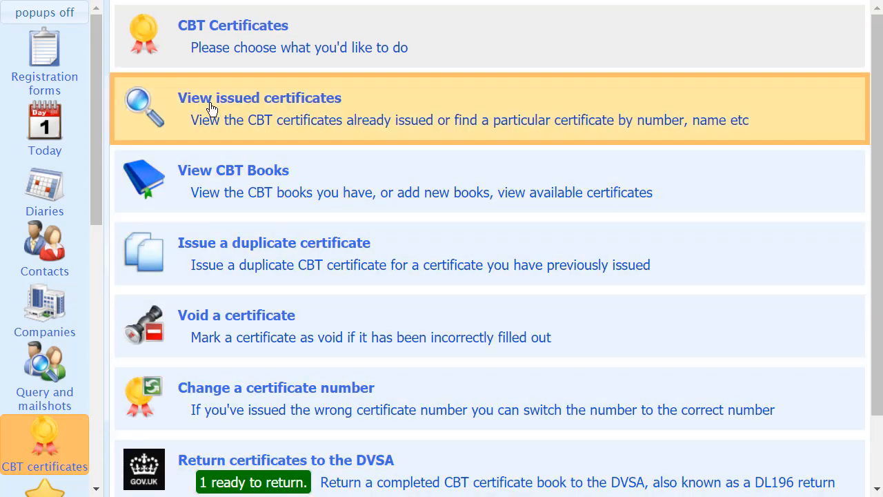
Open the issued CBT certificates, show all of them, and filter the certificate numbers by 522.
{"action": "left_click", "coordinate": [186, 102]}
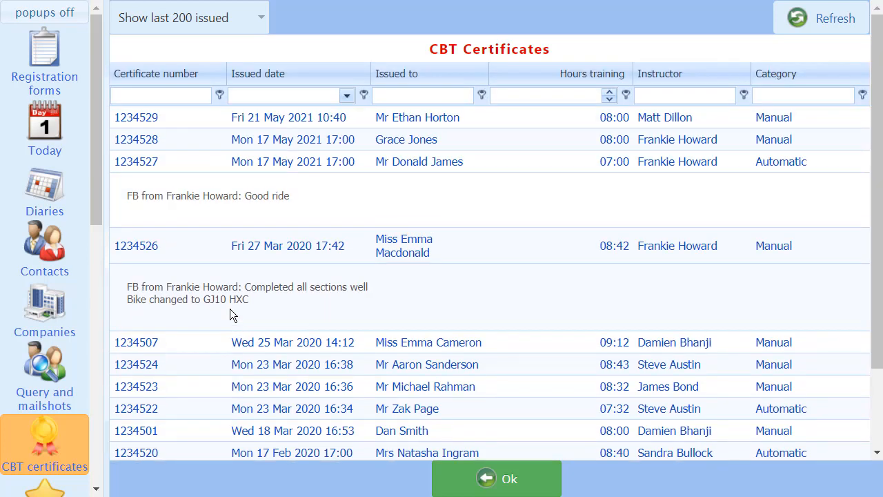
{"action": "left_click", "coordinate": [257, 17]}
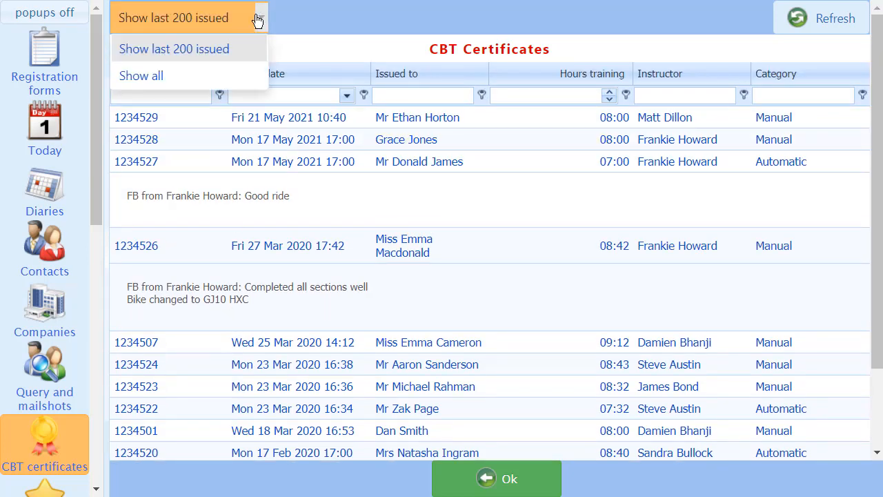
{"action": "left_click", "coordinate": [146, 77]}
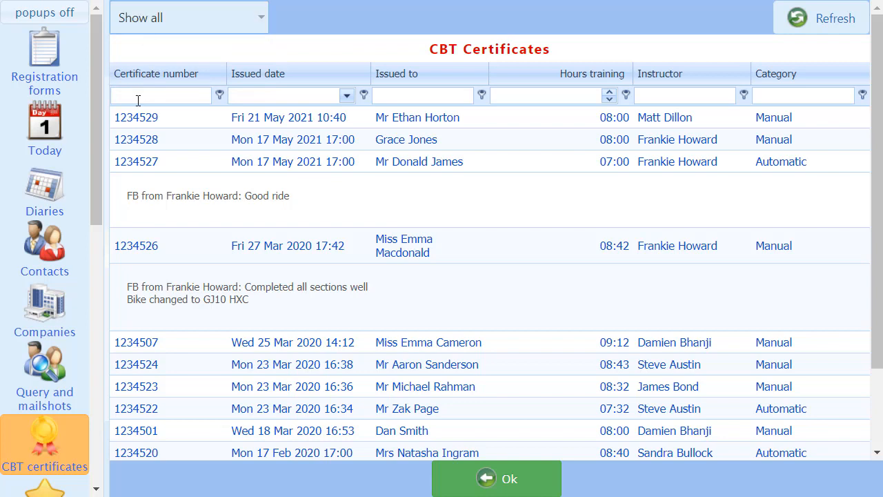
{"action": "left_click", "coordinate": [138, 101]}
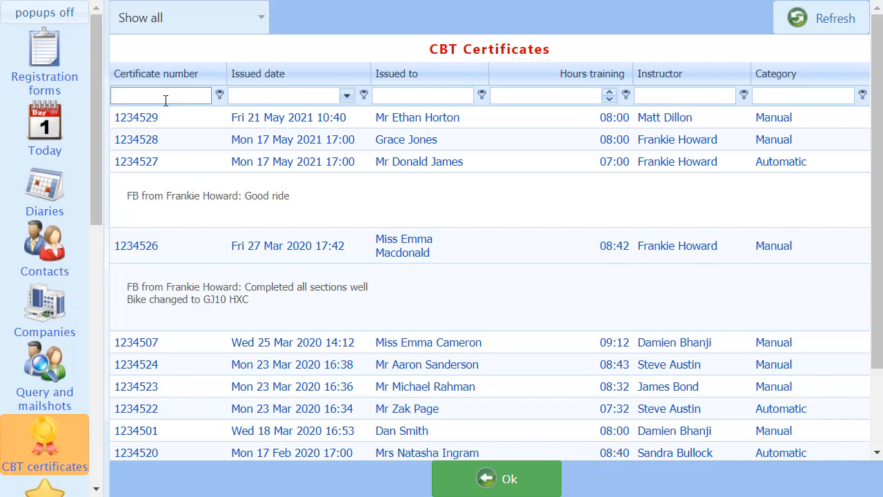
{"action": "type", "text": "522"}
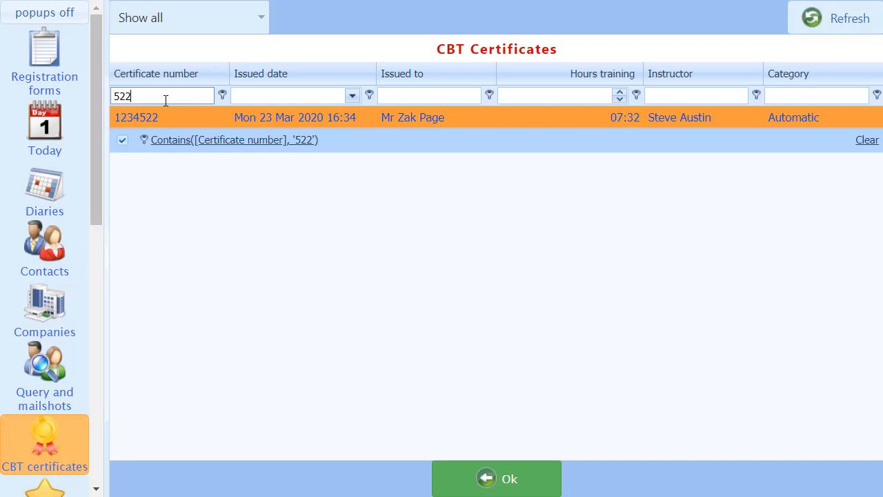
View the details of filtered certificate 1234522, then clear the certificate number filter and leave the issued certificates list.
{"action": "right_click", "coordinate": [377, 122]}
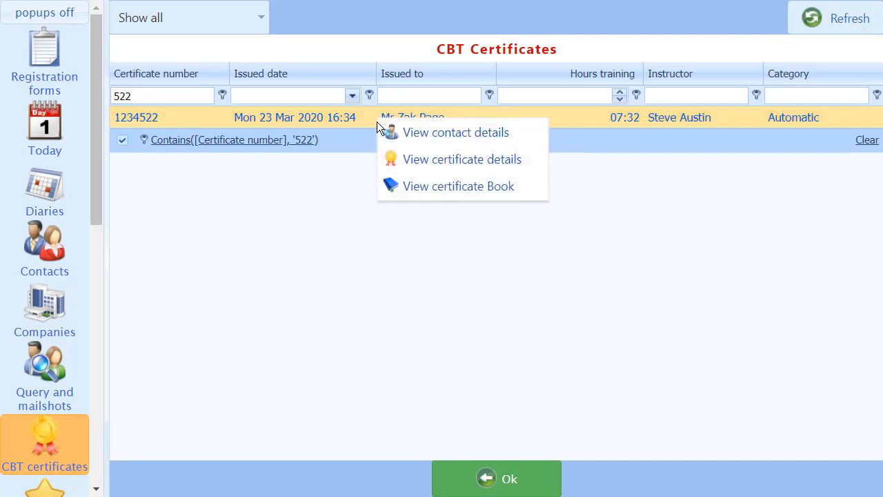
{"action": "left_click", "coordinate": [414, 161]}
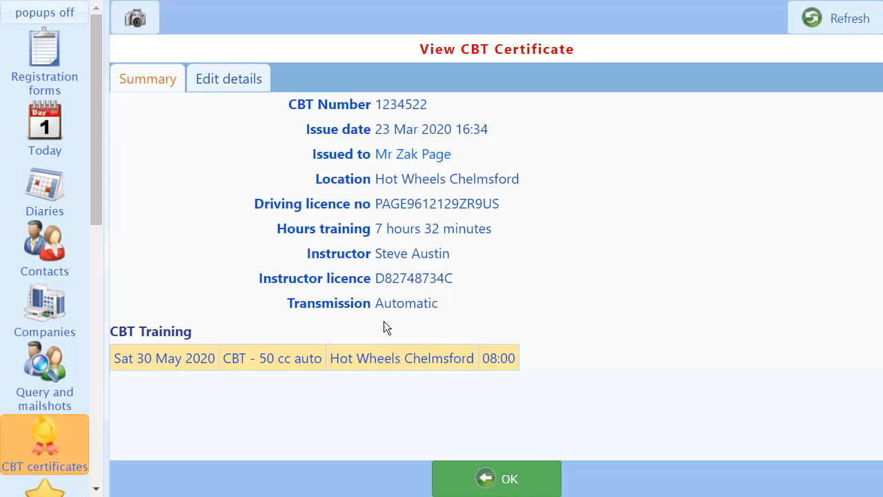
{"action": "left_click", "coordinate": [493, 489]}
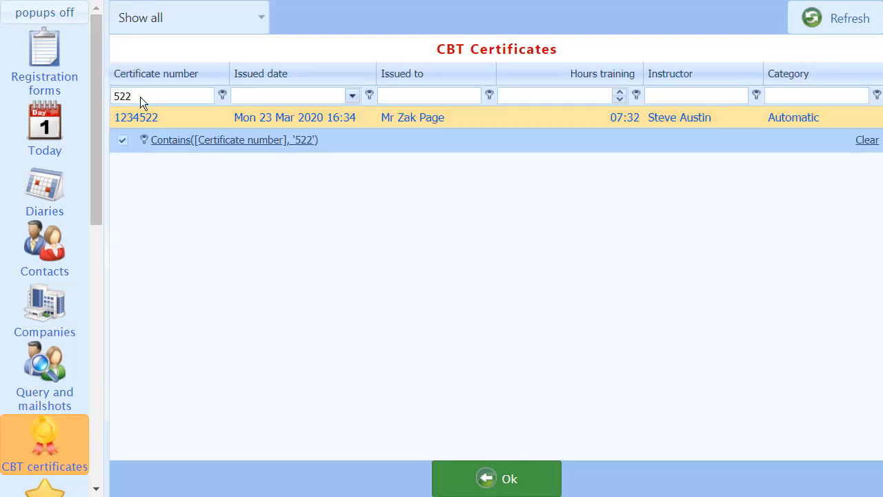
{"action": "left_click", "coordinate": [141, 97]}
{"action": "key", "text": "BackSpace"}
{"action": "key", "text": "BackSpace"}
{"action": "key", "text": "BackSpace"}
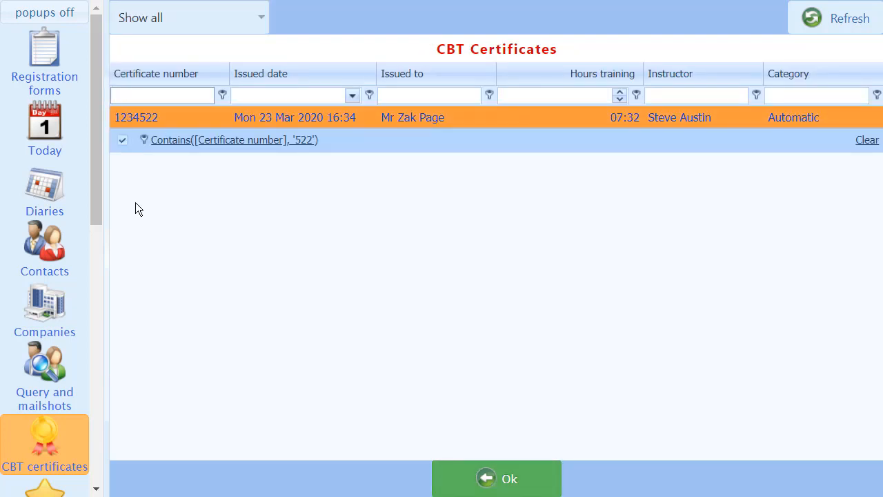
{"action": "left_click", "coordinate": [469, 478]}
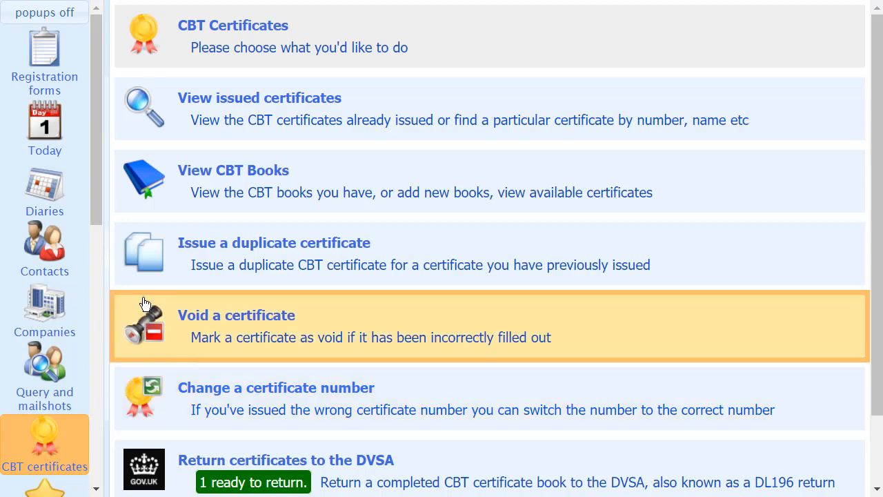
Start issuing a duplicate CBT certificate and find the original certificate number 1234504.
{"action": "left_click", "coordinate": [192, 264]}
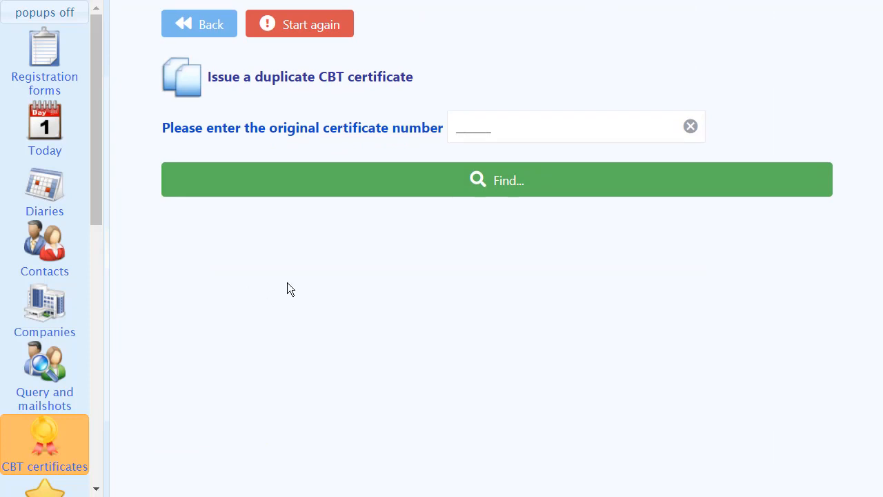
{"action": "left_click", "coordinate": [458, 127]}
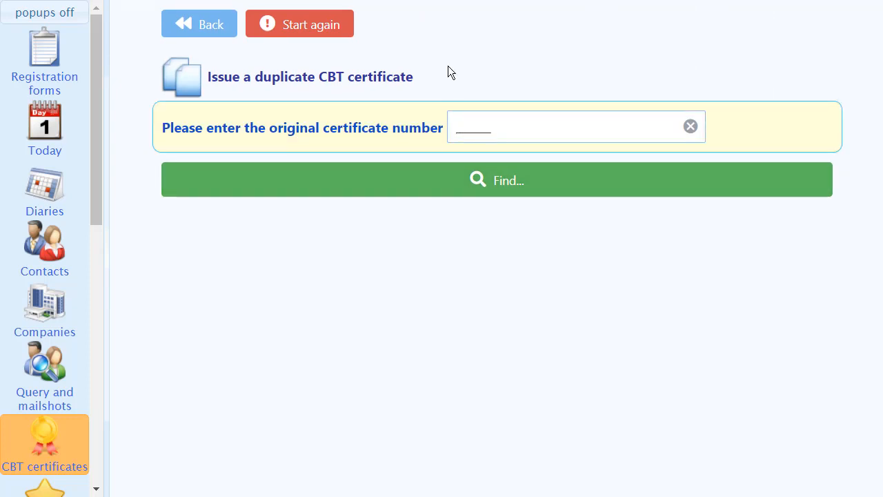
{"action": "type", "text": "1234504"}
{"action": "left_click", "coordinate": [482, 192]}
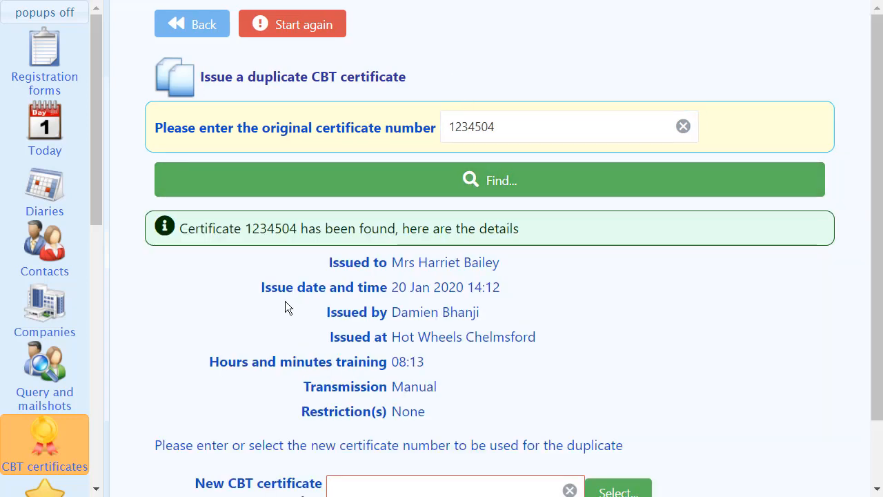
Select 1234530 as the new number for the duplicate, issue it, and view the issued certificate before closing it.
{"action": "scroll", "coordinate": [286, 304], "scroll_direction": "down", "scroll_amount": 2}
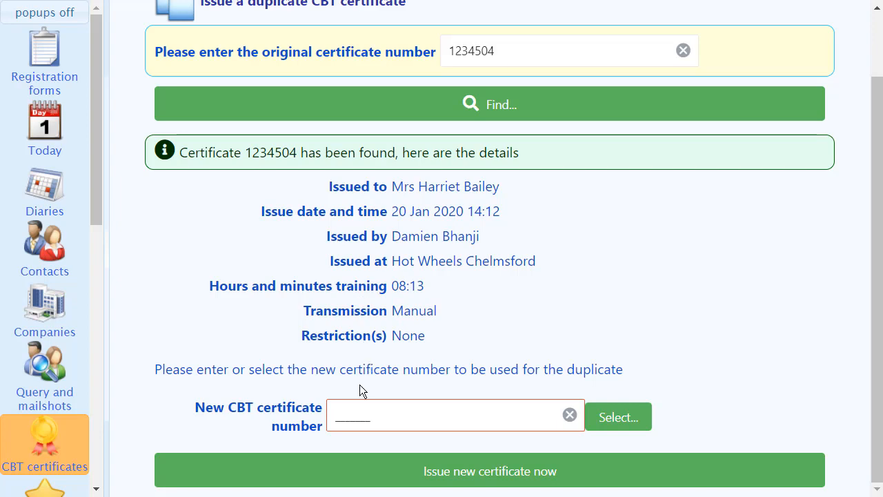
{"action": "left_click", "coordinate": [334, 420]}
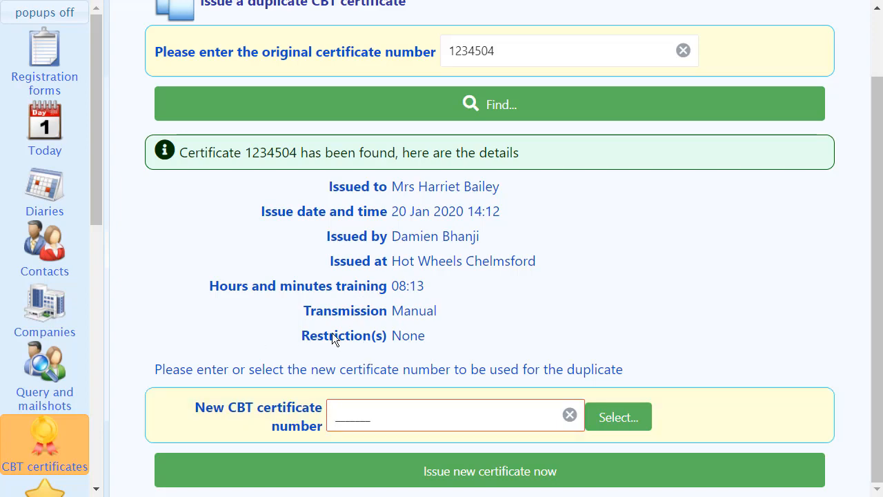
{"action": "left_click", "coordinate": [610, 418]}
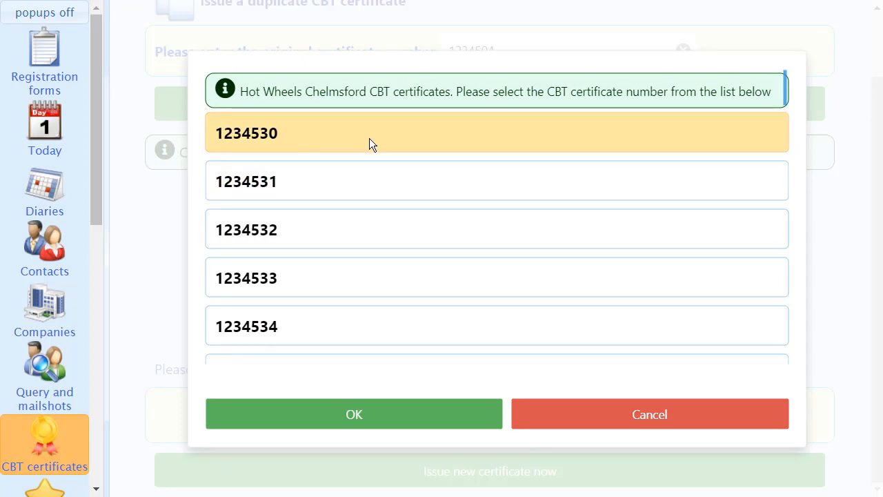
{"action": "left_click", "coordinate": [278, 133]}
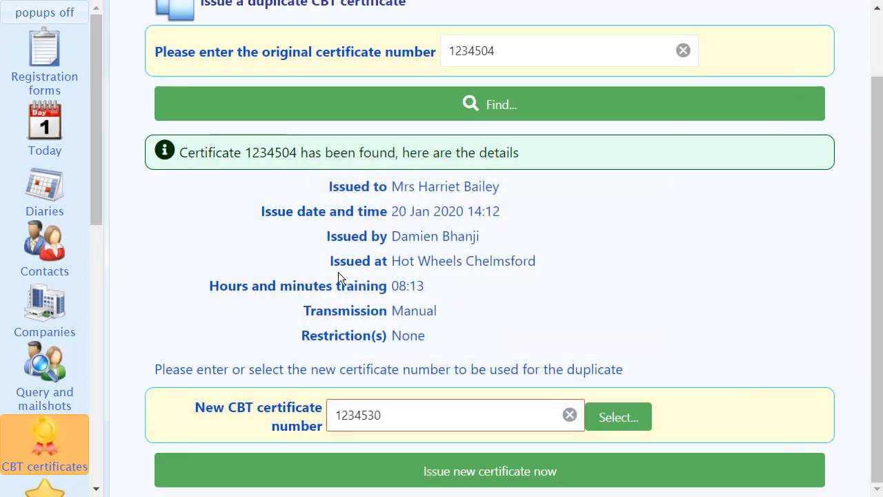
{"action": "left_click", "coordinate": [482, 472]}
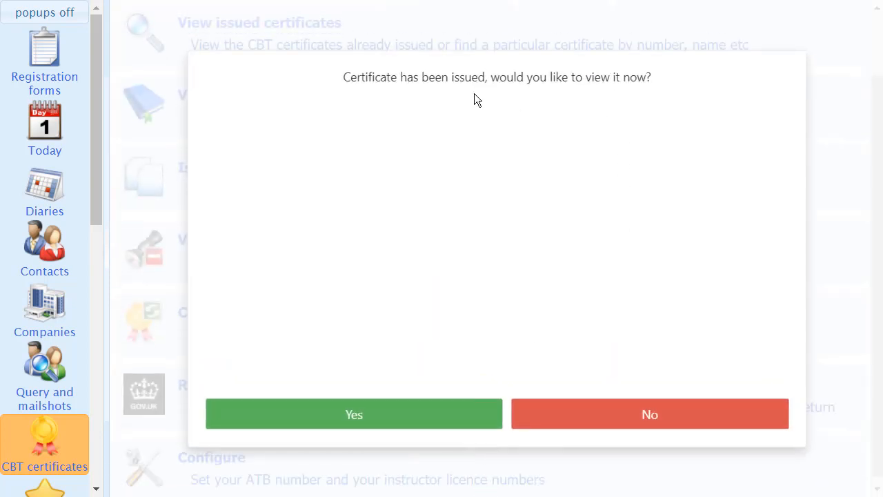
{"action": "left_click", "coordinate": [373, 428]}
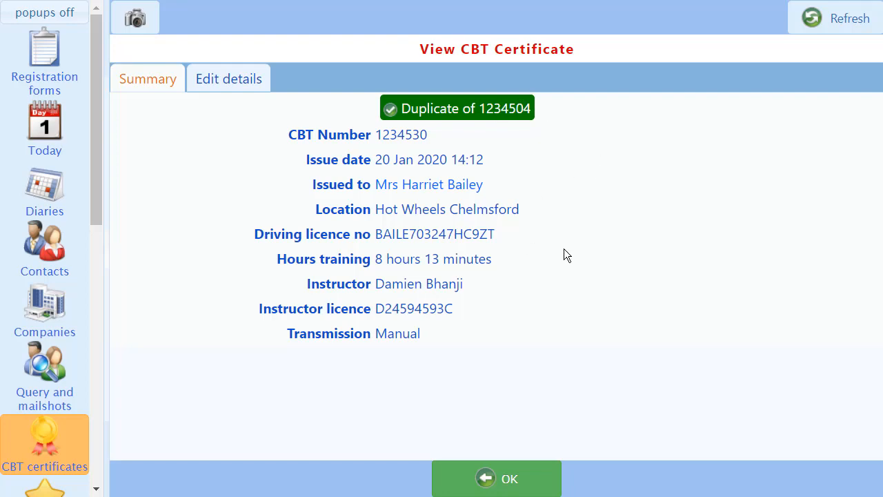
{"action": "left_click", "coordinate": [503, 479]}
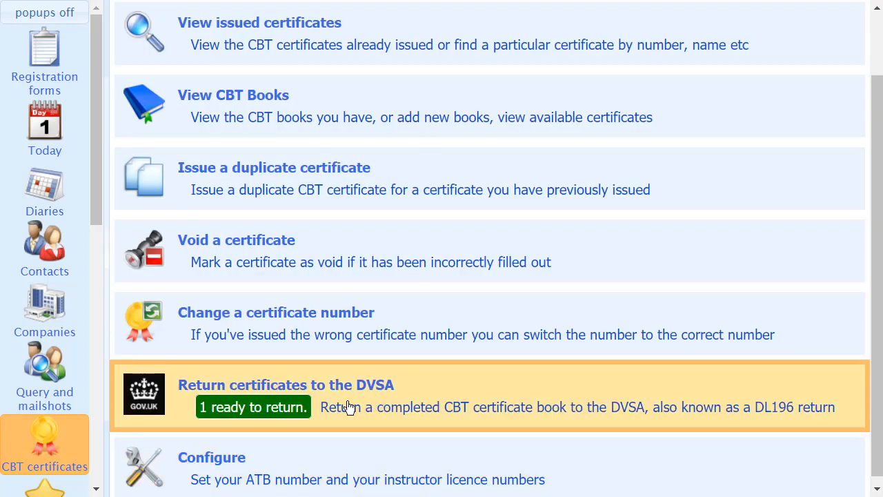
Find certificate number 1234531 for voiding and void it.
{"action": "scroll", "coordinate": [297, 373], "scroll_direction": "up", "scroll_amount": 1}
{"action": "left_click", "coordinate": [247, 332]}
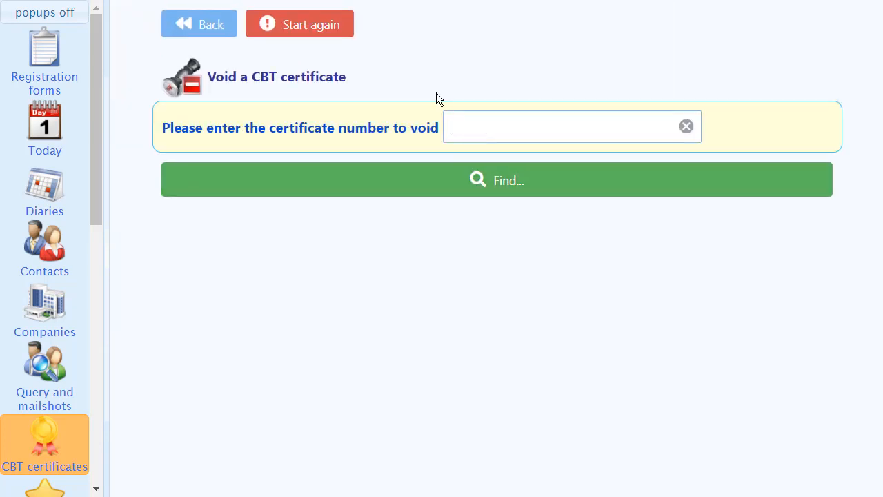
{"action": "type", "text": "1234531"}
{"action": "left_click", "coordinate": [512, 185]}
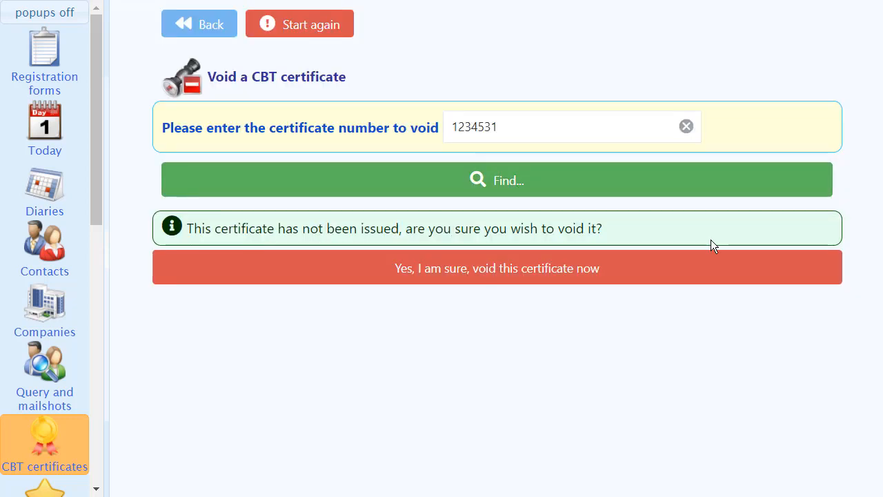
{"action": "left_click", "coordinate": [457, 283]}
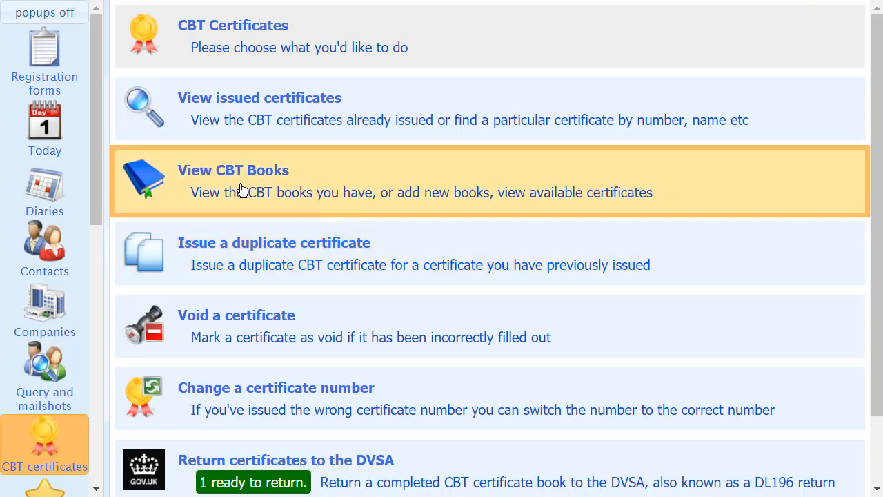
Open the CBT book with first number 1234526, examine the status of its duplicate and voided certificates, and close it.
{"action": "left_click", "coordinate": [242, 190]}
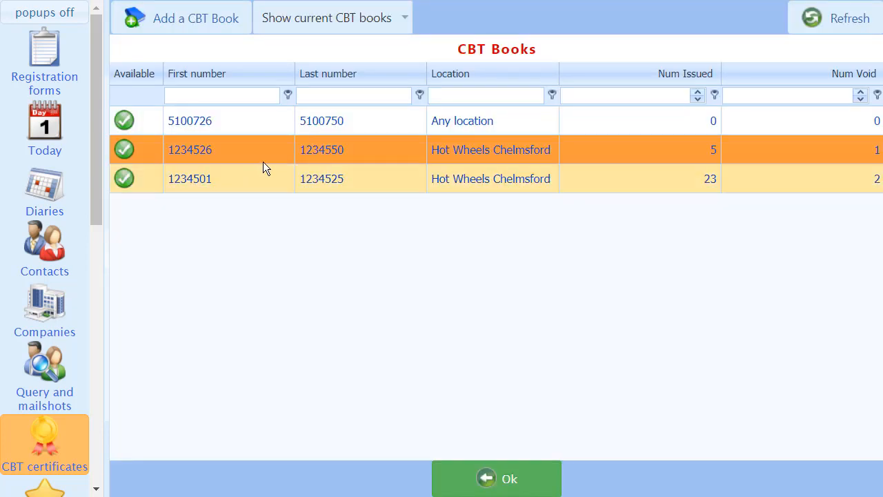
{"action": "left_click", "coordinate": [274, 159]}
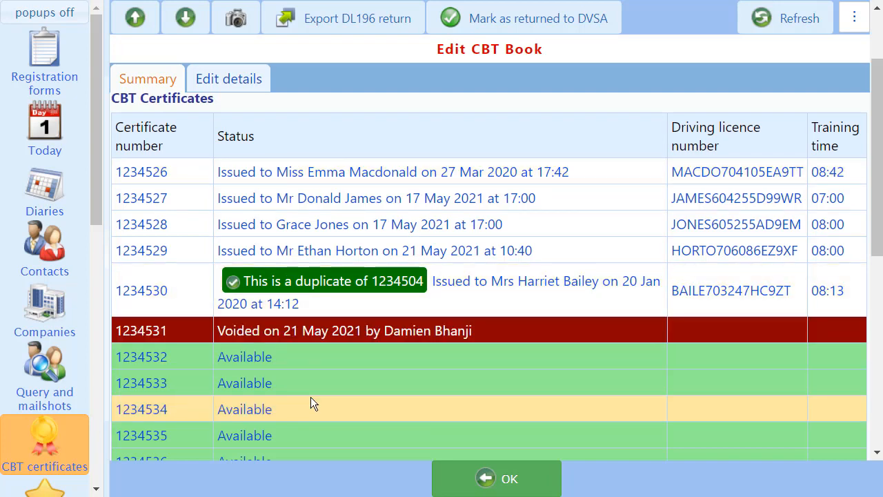
{"action": "left_click", "coordinate": [480, 479]}
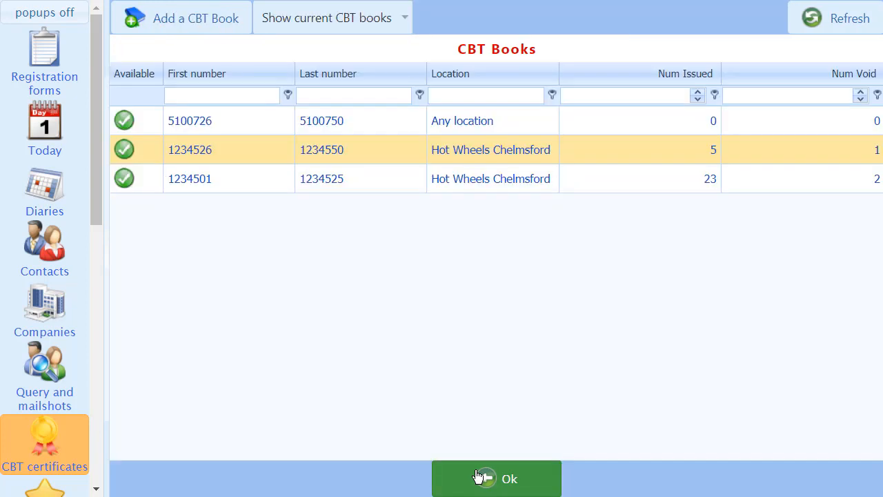
{"action": "left_click", "coordinate": [461, 483]}
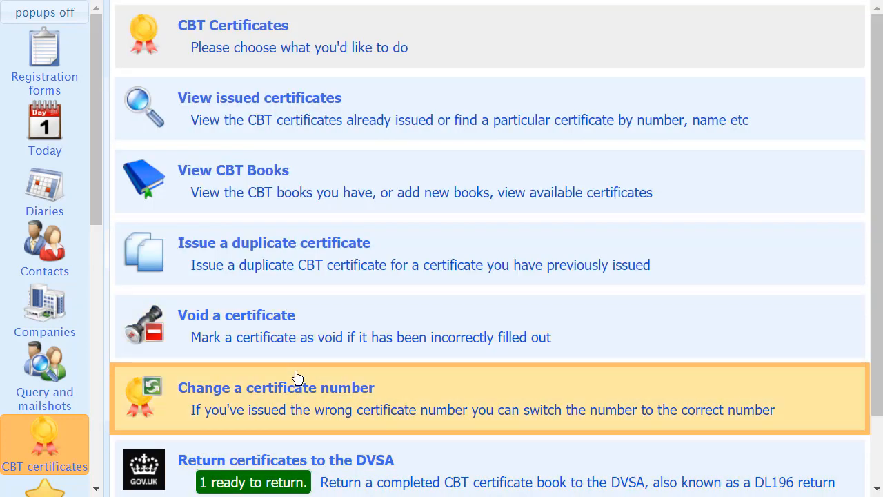
Start changing a CBT certificate number and find certificate 1234502 as the one that needs changing.
{"action": "scroll", "coordinate": [280, 397], "scroll_direction": "down", "scroll_amount": 1}
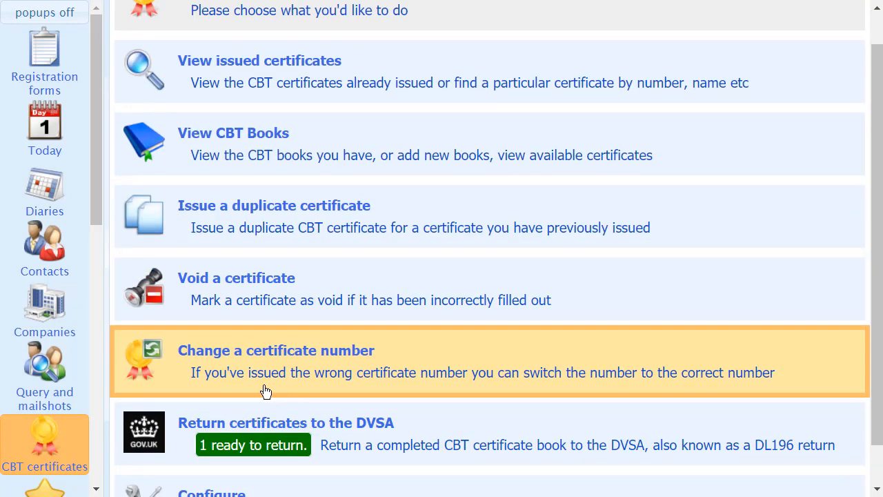
{"action": "left_click", "coordinate": [211, 373]}
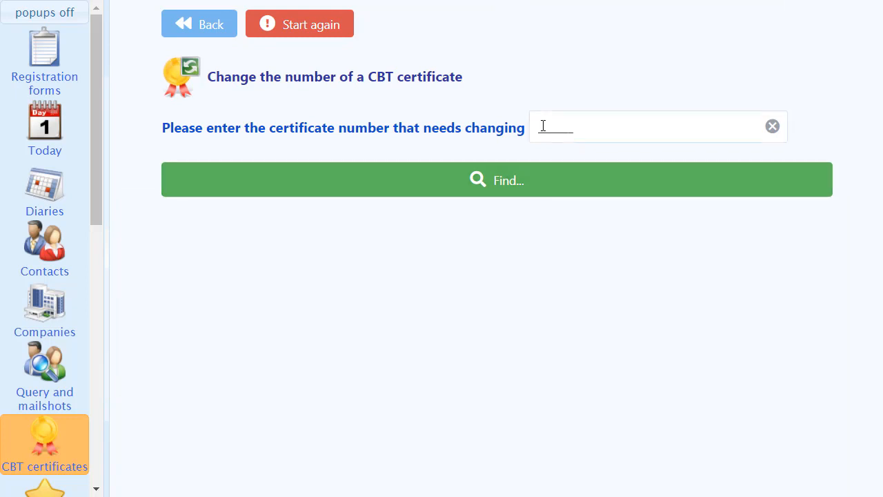
{"action": "left_click", "coordinate": [543, 125]}
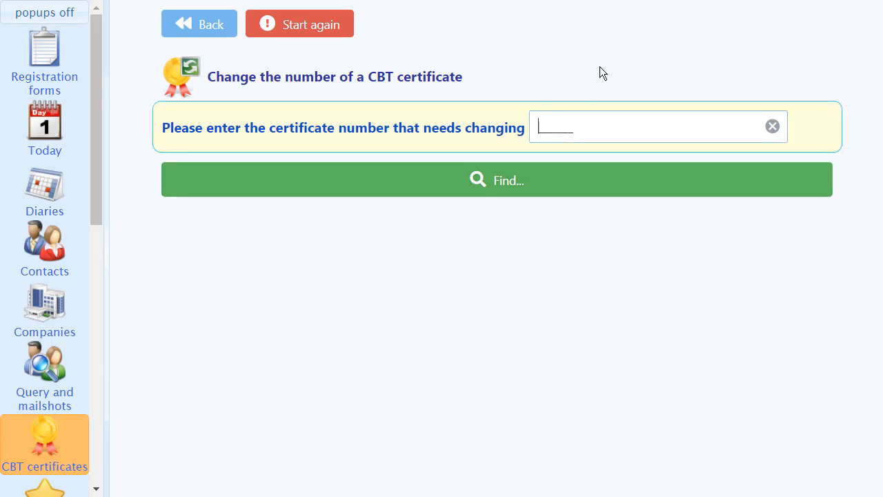
{"action": "type", "text": "1234502"}
{"action": "left_click", "coordinate": [534, 186]}
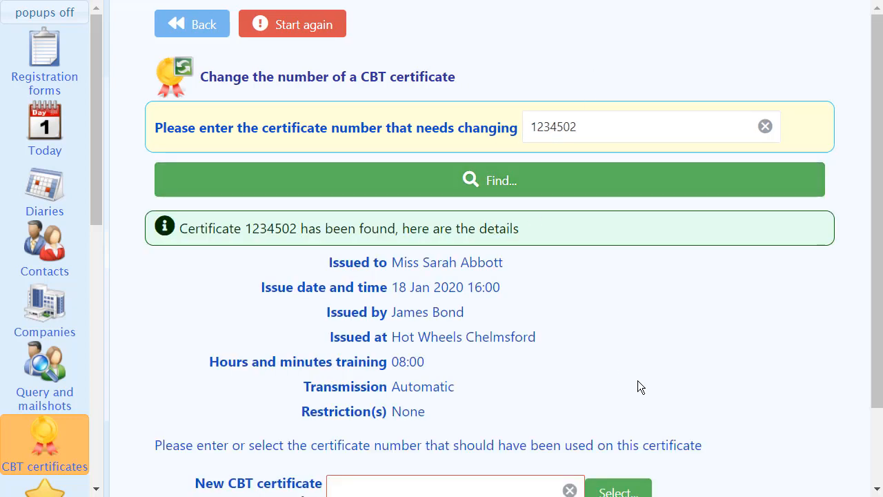
Enter 1234503 as the new CBT certificate number and find that certificate.
{"action": "scroll", "coordinate": [638, 381], "scroll_direction": "down", "scroll_amount": 1}
{"action": "scroll", "coordinate": [638, 388], "scroll_direction": "down", "scroll_amount": 1}
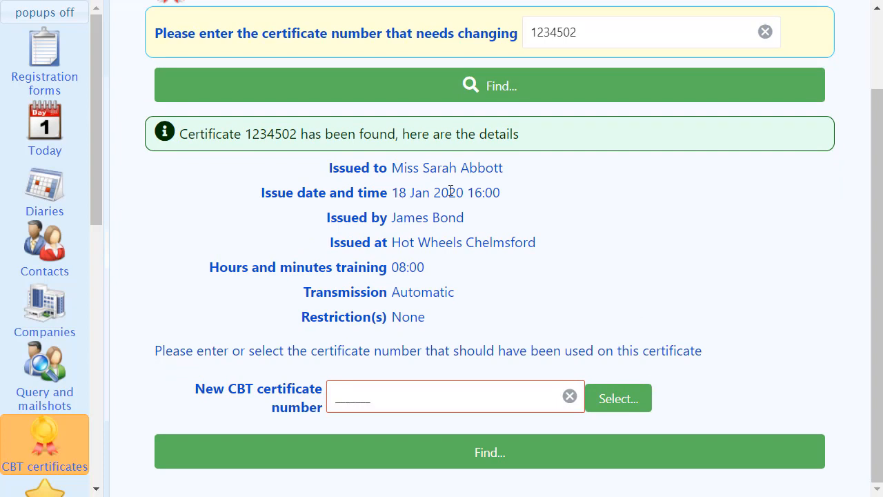
{"action": "left_click", "coordinate": [338, 402]}
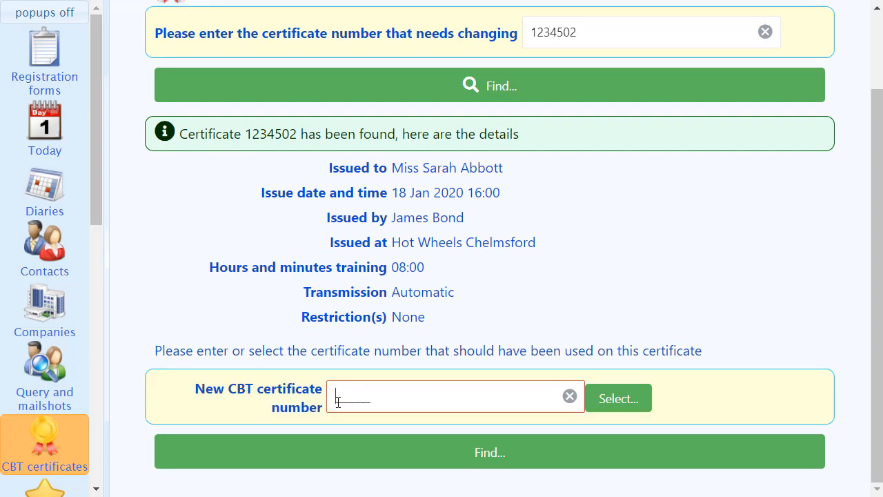
{"action": "type", "text": "1234502"}
{"action": "key", "text": "BackSpace"}
{"action": "type", "text": "3"}
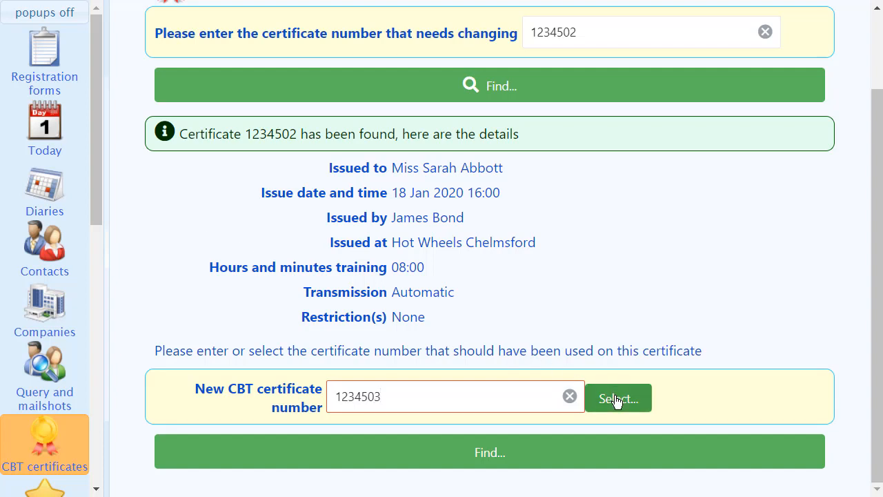
{"action": "left_click", "coordinate": [563, 462]}
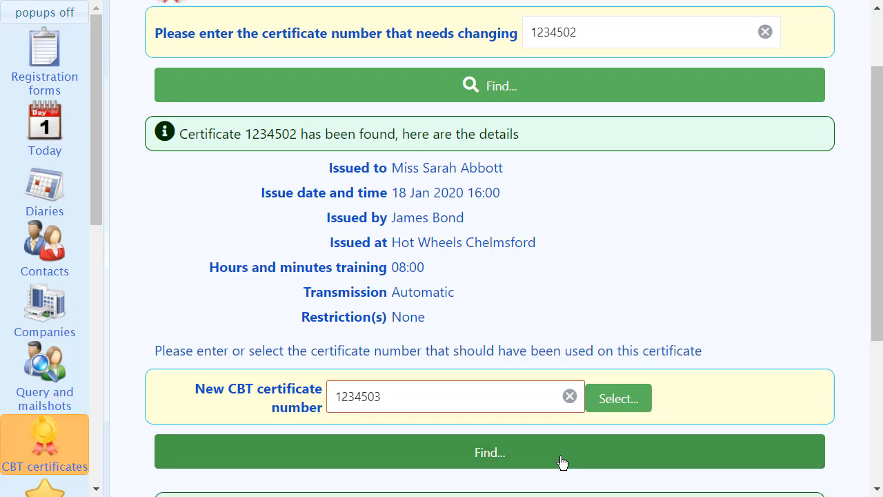
Compare the issue details of certificates 1234502 and 1234503 before switching their numbers.
{"action": "scroll", "coordinate": [560, 459], "scroll_direction": "down", "scroll_amount": 1}
{"action": "scroll", "coordinate": [560, 459], "scroll_direction": "down", "scroll_amount": 2}
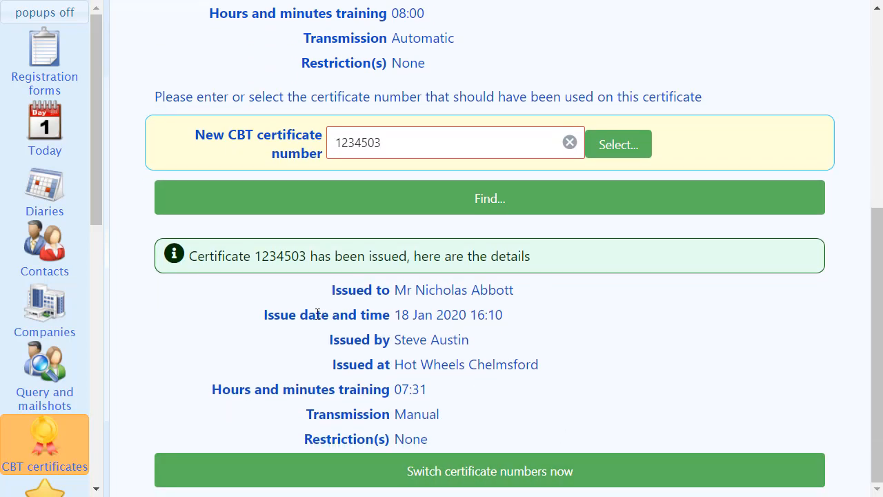
{"action": "scroll", "coordinate": [317, 314], "scroll_direction": "up", "scroll_amount": 1}
{"action": "scroll", "coordinate": [317, 314], "scroll_direction": "up", "scroll_amount": 2}
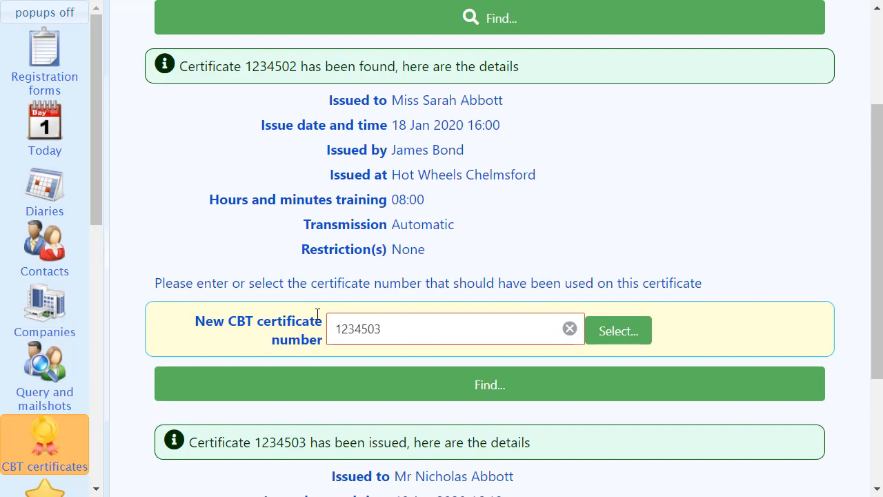
{"action": "scroll", "coordinate": [318, 314], "scroll_direction": "down", "scroll_amount": 3}
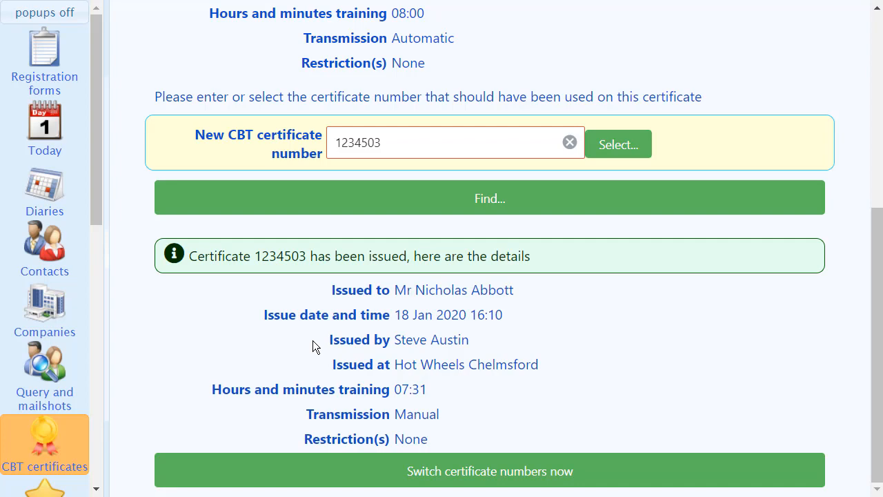
{"action": "scroll", "coordinate": [313, 340], "scroll_direction": "up", "scroll_amount": 2}
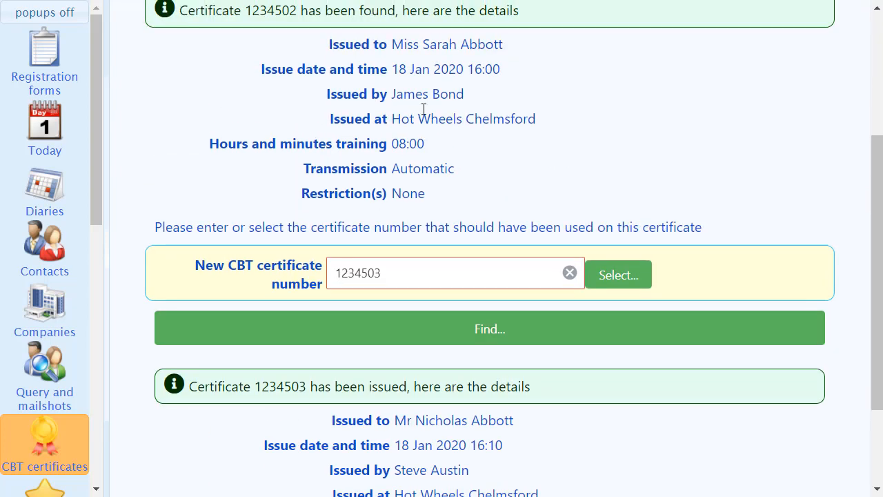
{"action": "scroll", "coordinate": [424, 109], "scroll_direction": "up", "scroll_amount": 1}
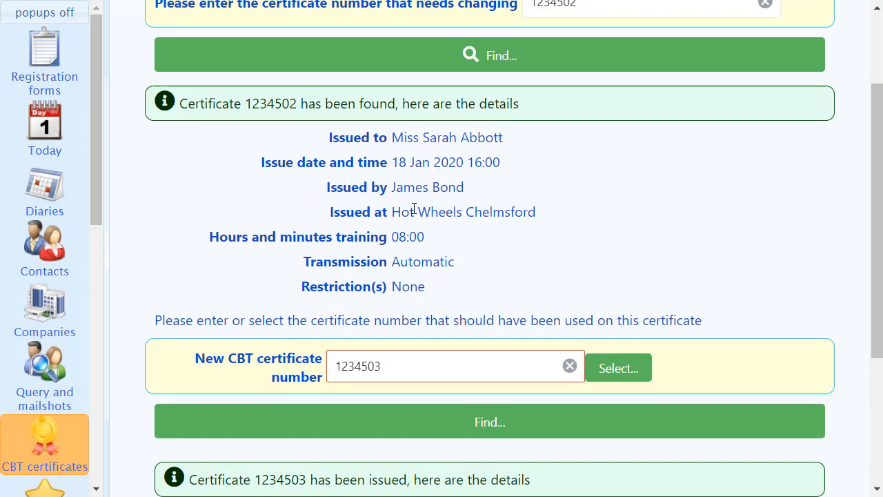
{"action": "scroll", "coordinate": [415, 207], "scroll_direction": "up", "scroll_amount": 1}
{"action": "scroll", "coordinate": [357, 203], "scroll_direction": "down", "scroll_amount": 4}
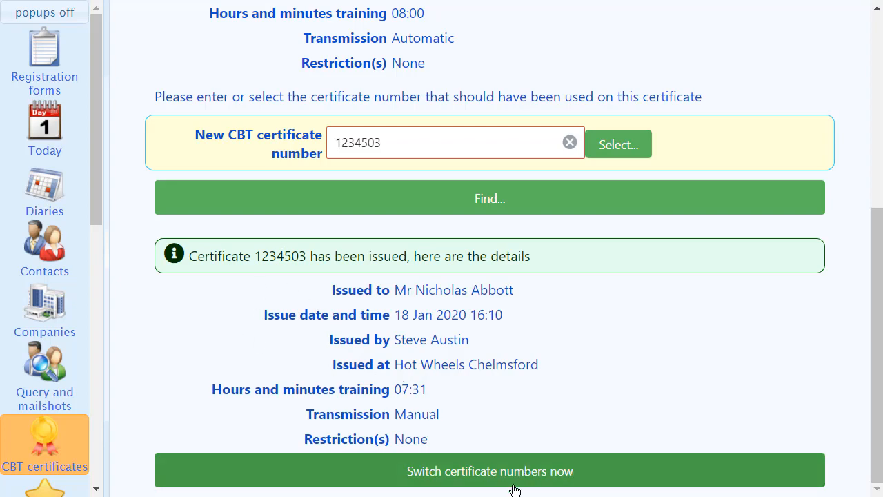
Switch the two certificate numbers, then view the updated certificate and close it.
{"action": "left_click", "coordinate": [480, 472]}
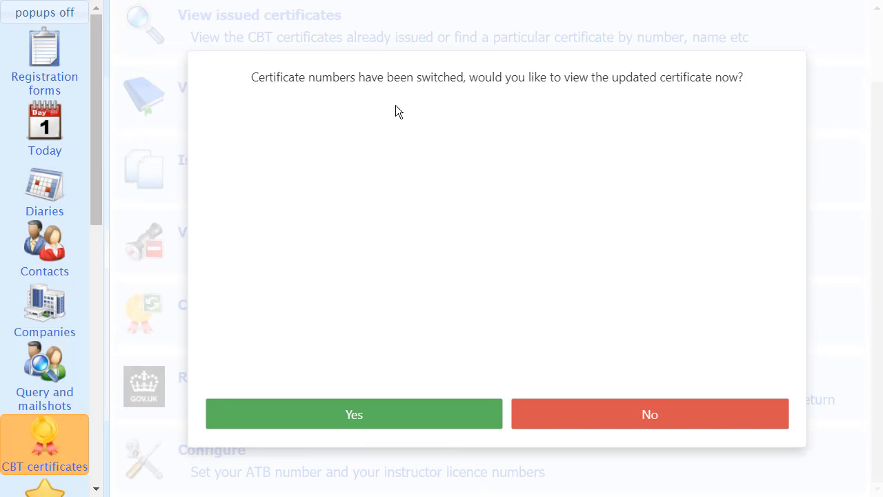
{"action": "left_click", "coordinate": [363, 416]}
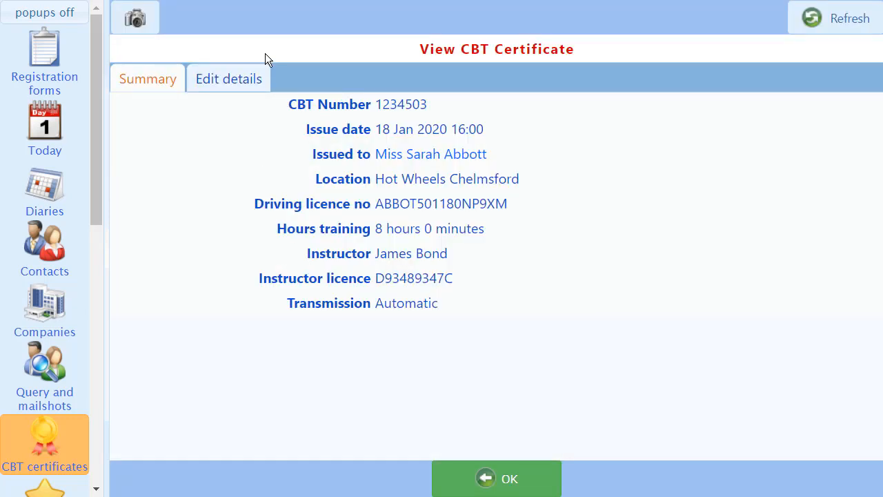
{"action": "triple_click", "coordinate": [404, 156]}
{"action": "left_click", "coordinate": [406, 119]}
{"action": "left_click", "coordinate": [493, 482]}
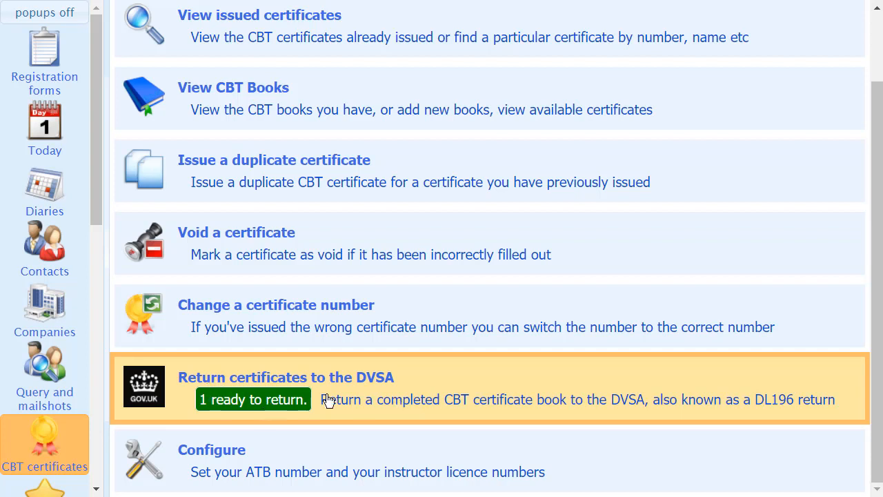
Start the DVSA return of completed CBT book 1234501 - 1234525 and complete the ending of the first trainee's driving licence number.
{"action": "left_click", "coordinate": [404, 398]}
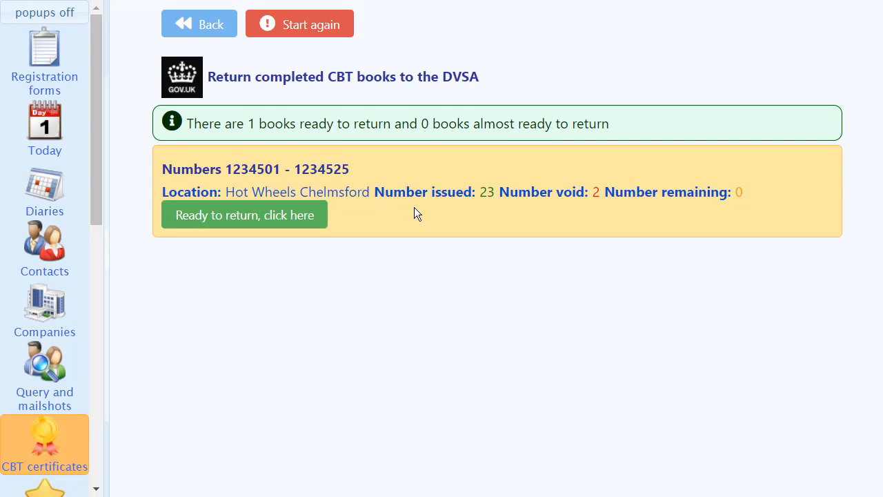
{"action": "left_click", "coordinate": [225, 219]}
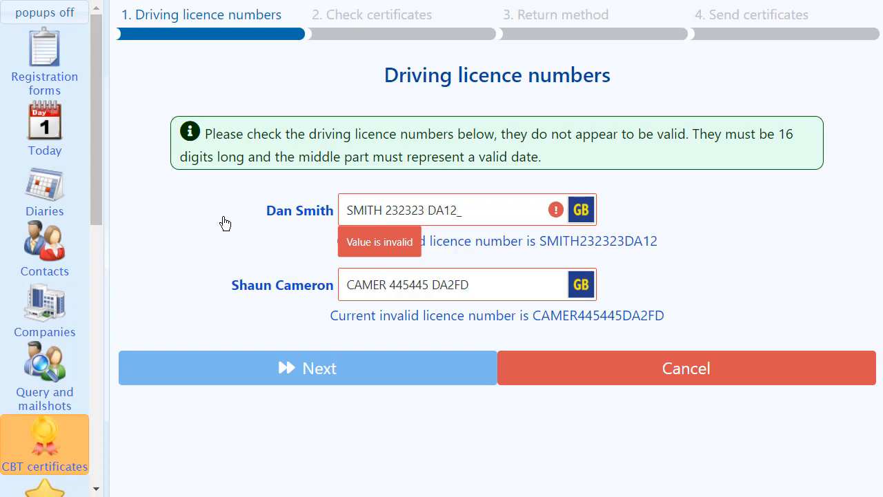
{"action": "left_click", "coordinate": [457, 211]}
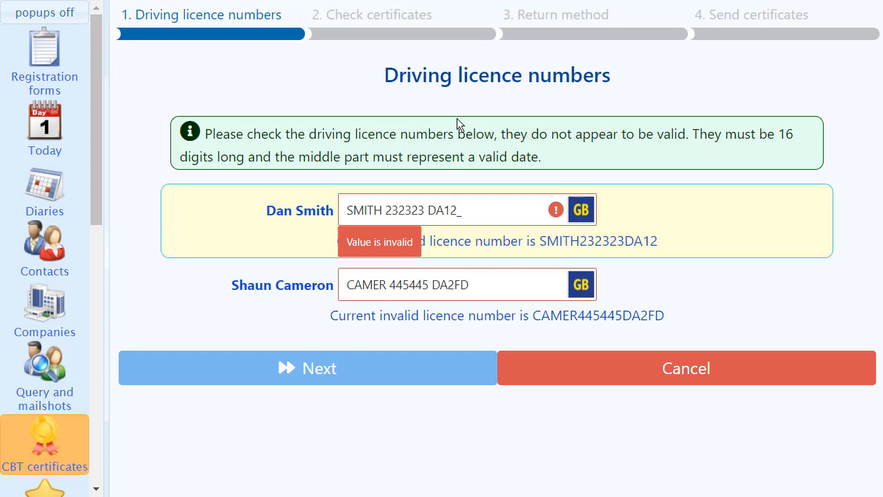
{"action": "key", "text": "BackSpace"}
{"action": "type", "text": "EW"}
{"action": "key", "text": "Tab"}
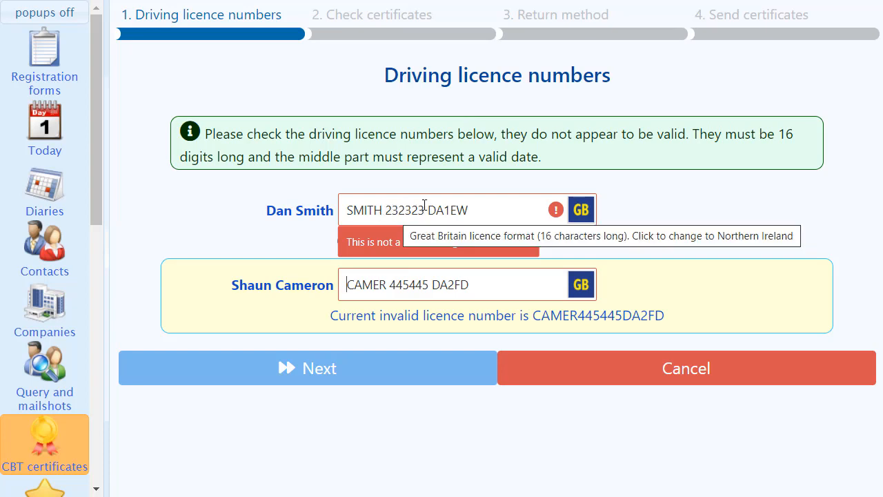
Replace the six-digit middle part of the first trainee's driving licence number with one representing a valid date.
{"action": "left_click", "coordinate": [389, 210]}
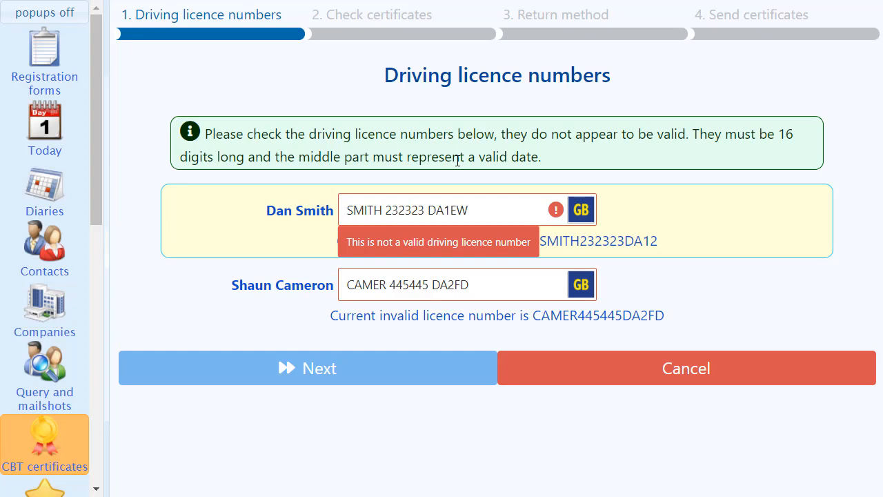
{"action": "key", "text": "Right"}
{"action": "key", "text": "Right"}
{"action": "key", "text": "Right"}
{"action": "key", "text": "Right"}
{"action": "key", "text": "Right"}
{"action": "key", "text": "Right"}
{"action": "key", "text": "Right"}
{"action": "key", "text": "Right"}
{"action": "key", "text": "Right"}
{"action": "key", "text": "Right"}
{"action": "key", "text": "Right"}
{"action": "key", "text": "Right"}
{"action": "key", "text": "BackSpace"}
{"action": "key", "text": "BackSpace"}
{"action": "key", "text": "BackSpace"}
{"action": "key", "text": "BackSpace"}
{"action": "key", "text": "BackSpace"}
{"action": "key", "text": "BackSpace"}
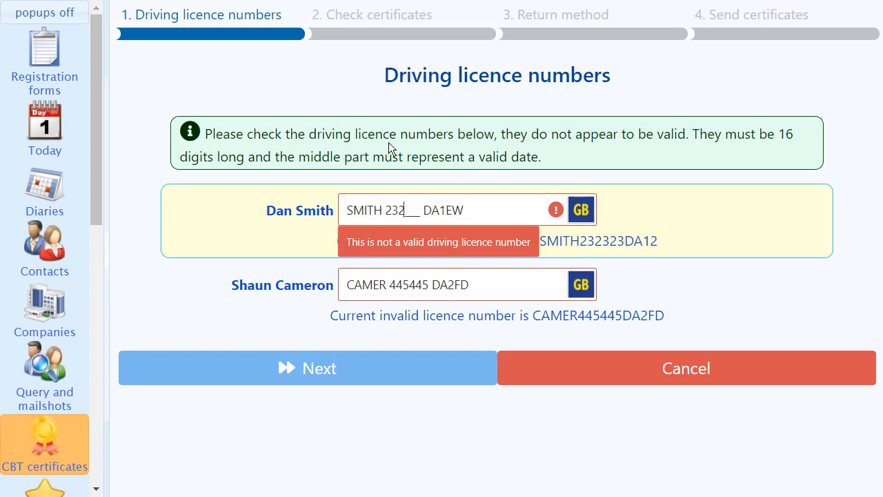
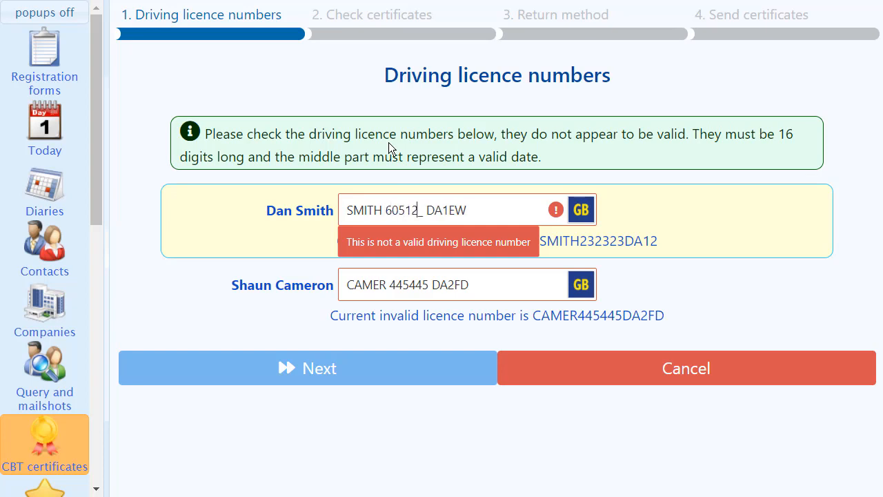
{"action": "key", "text": "Tab"}
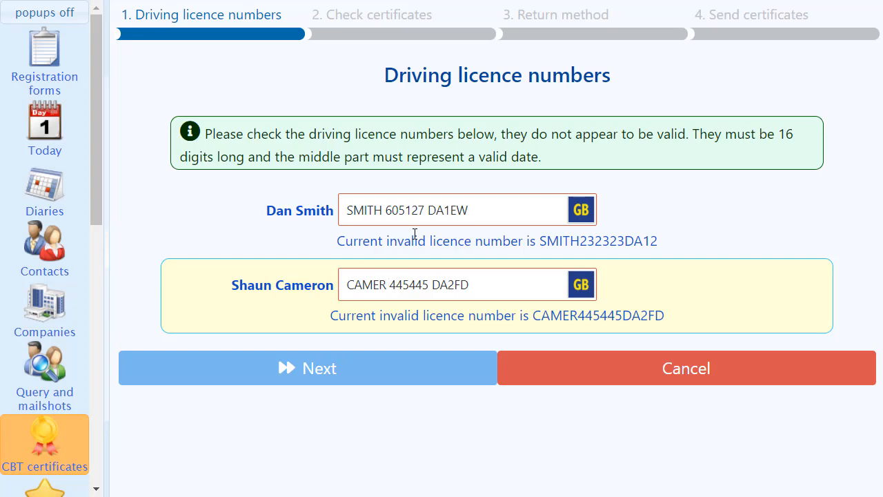
Correct the six-digit date part of the second trainee's driving licence number and proceed to the certificate check.
{"action": "key", "text": "Right"}
{"action": "key", "text": "Right"}
{"action": "key", "text": "Right"}
{"action": "key", "text": "Right"}
{"action": "key", "text": "Right"}
{"action": "key", "text": "Right"}
{"action": "key", "text": "Right"}
{"action": "key", "text": "BackSpace"}
{"action": "key", "text": "BackSpace"}
{"action": "key", "text": "BackSpace"}
{"action": "key", "text": "BackSpace"}
{"action": "key", "text": "BackSpace"}
{"action": "key", "text": "BackSpace"}
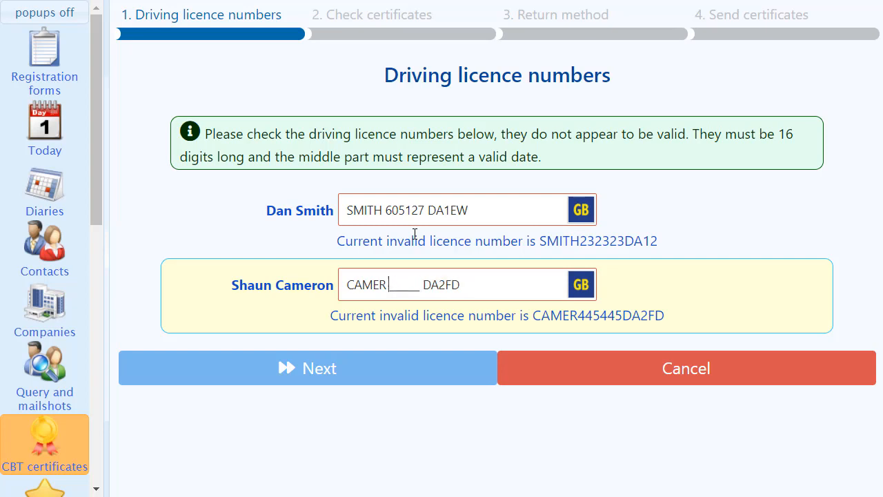
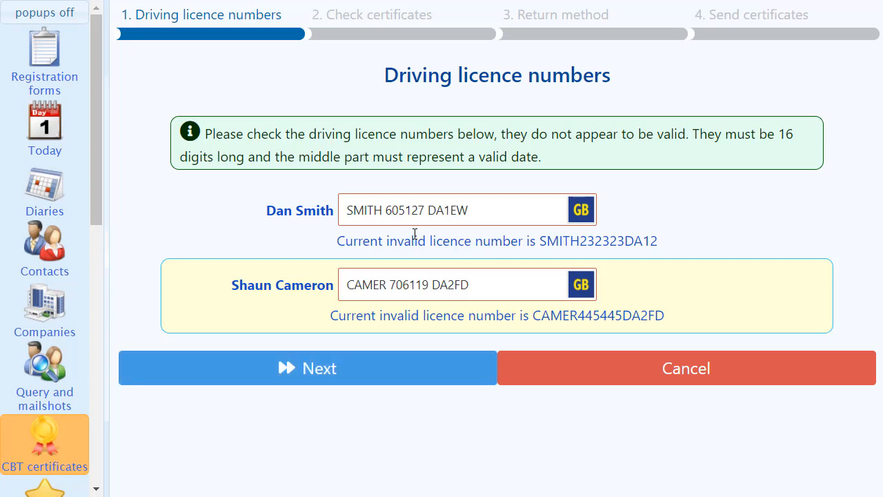
{"action": "left_click", "coordinate": [379, 372]}
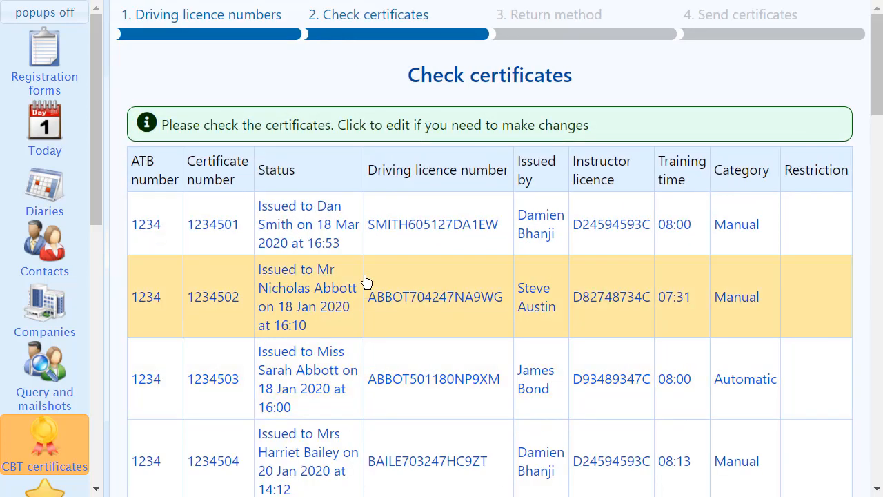
Review every certificate listed for the book return, from 1234501 to 1234525.
{"action": "scroll", "coordinate": [331, 251], "scroll_direction": "down", "scroll_amount": 1}
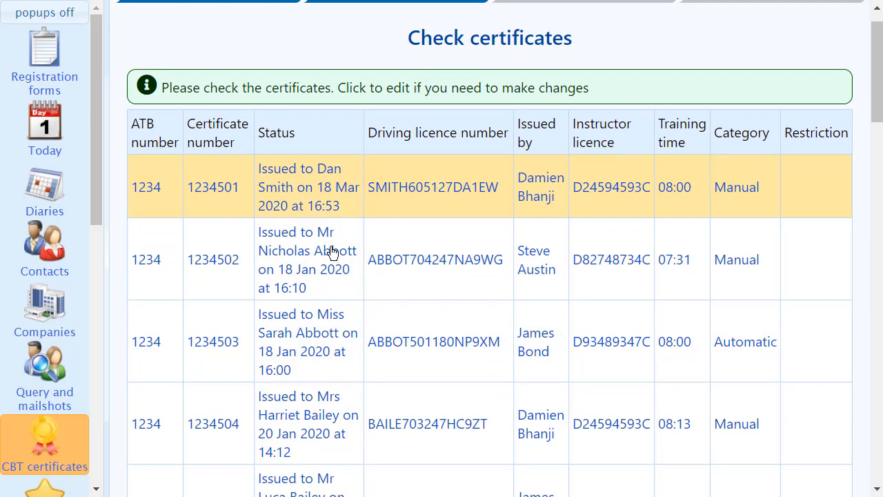
{"action": "scroll", "coordinate": [331, 252], "scroll_direction": "down", "scroll_amount": 9}
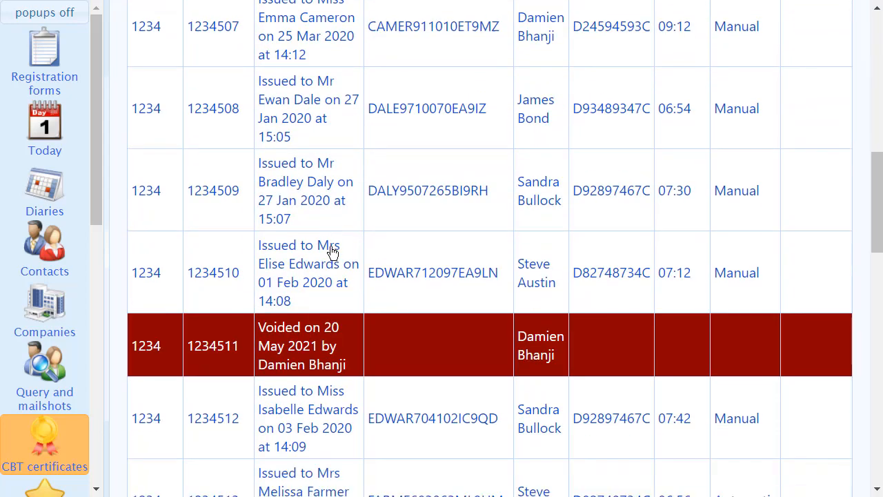
{"action": "scroll", "coordinate": [331, 252], "scroll_direction": "down", "scroll_amount": 6}
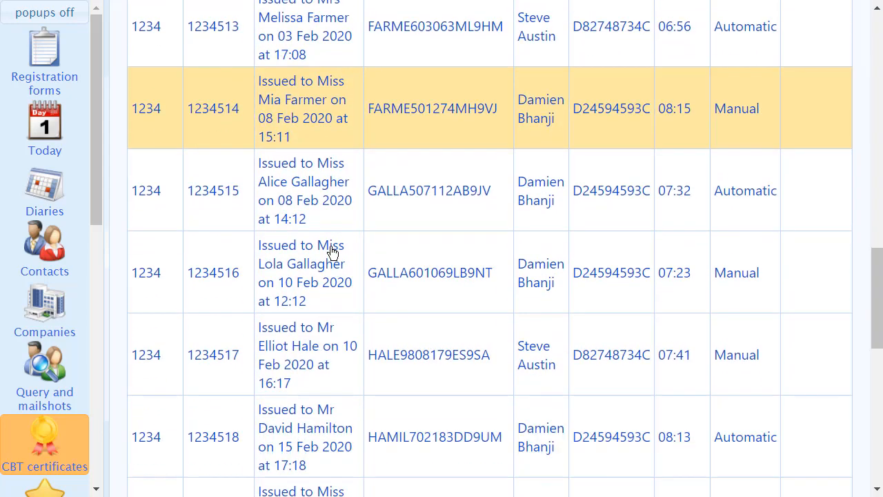
{"action": "scroll", "coordinate": [331, 251], "scroll_direction": "down", "scroll_amount": 7}
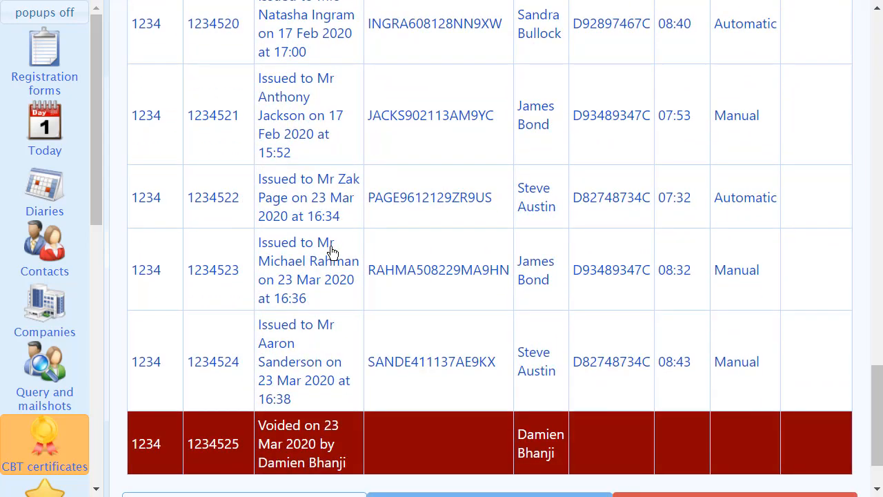
{"action": "scroll", "coordinate": [332, 252], "scroll_direction": "down", "scroll_amount": 1}
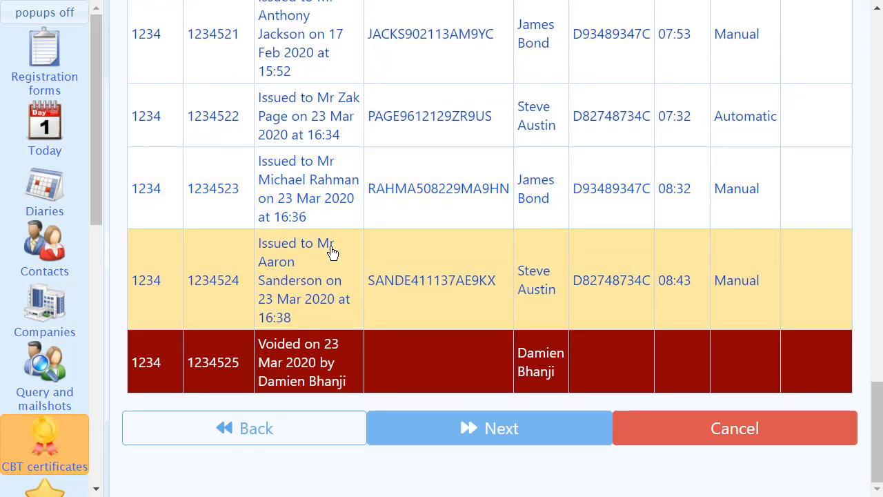
Open the editable details of certificate 1234513 from the book's check list and return to the list.
{"action": "scroll", "coordinate": [432, 253], "scroll_direction": "up", "scroll_amount": 4}
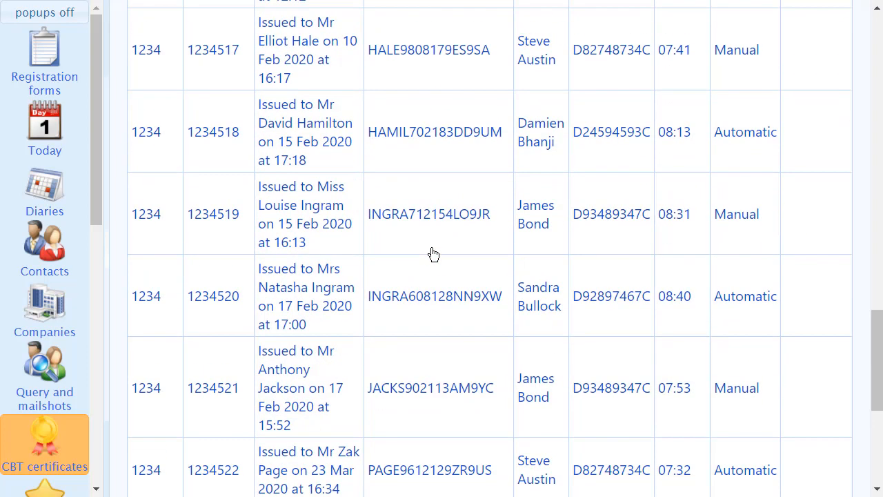
{"action": "scroll", "coordinate": [434, 255], "scroll_direction": "up", "scroll_amount": 6}
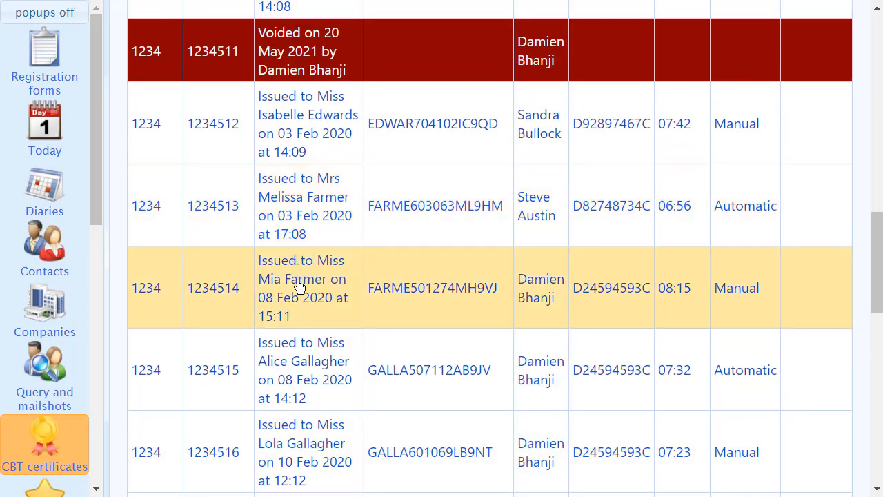
{"action": "left_click", "coordinate": [305, 205]}
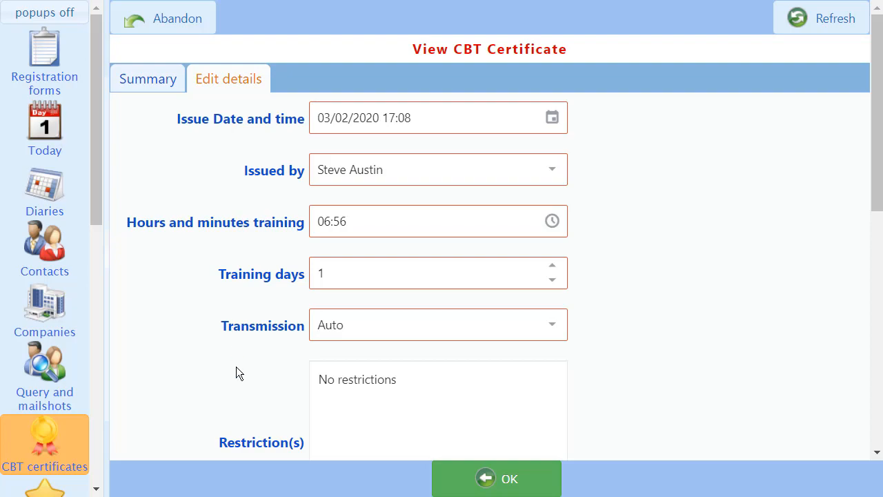
{"action": "left_click", "coordinate": [483, 479]}
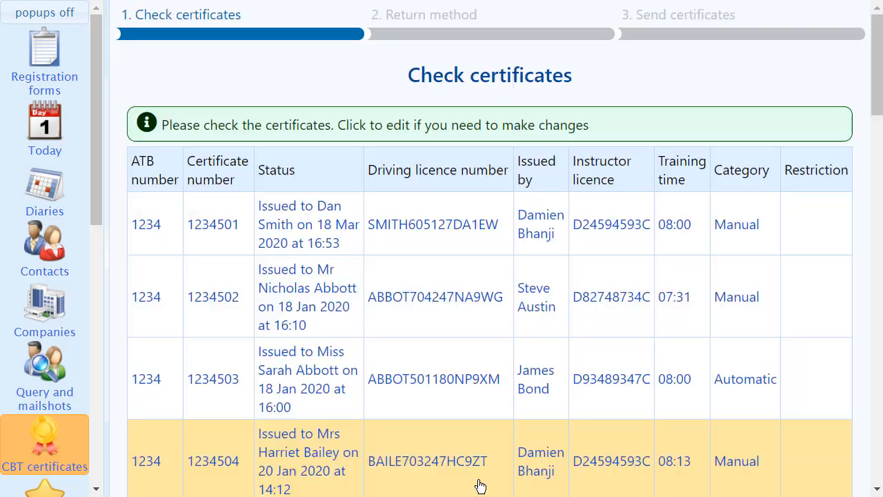
Accept the checked certificates and have In-Contact send the completed book directly to the DVSA, confirming the submission.
{"action": "scroll", "coordinate": [401, 380], "scroll_direction": "down", "scroll_amount": 5}
{"action": "scroll", "coordinate": [399, 379], "scroll_direction": "down", "scroll_amount": 13}
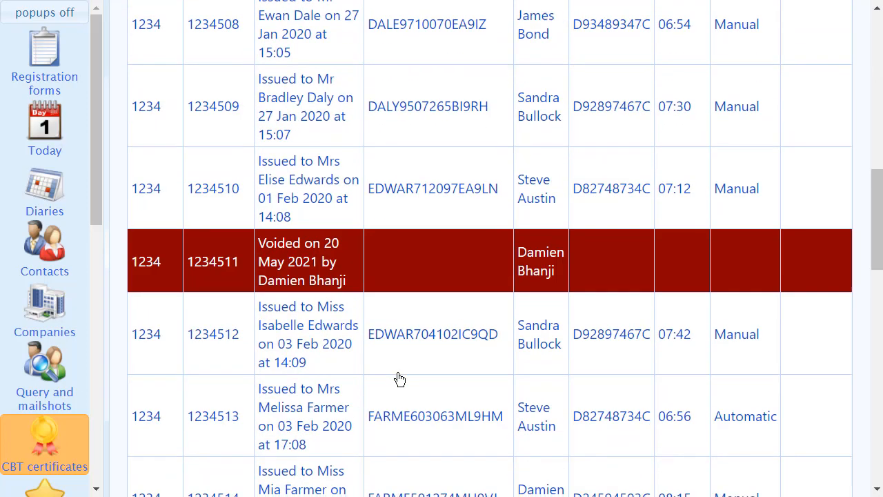
{"action": "scroll", "coordinate": [400, 379], "scroll_direction": "down", "scroll_amount": 5}
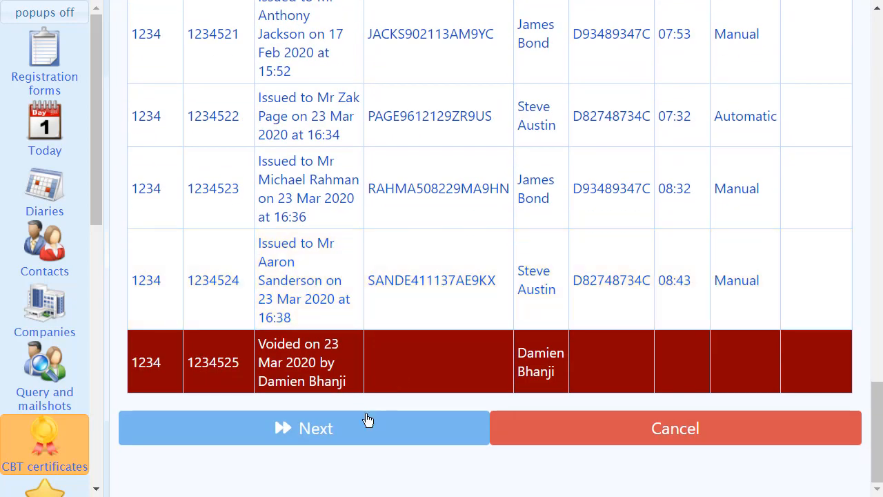
{"action": "left_click", "coordinate": [368, 420]}
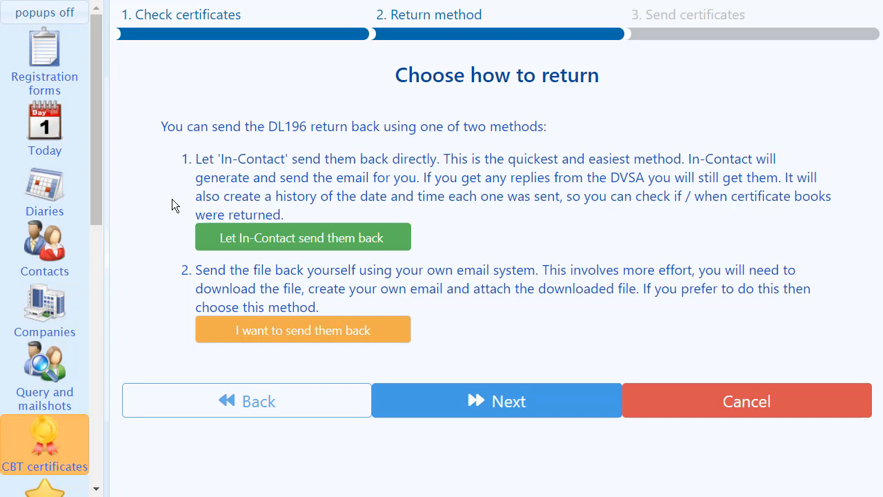
{"action": "left_click", "coordinate": [309, 242]}
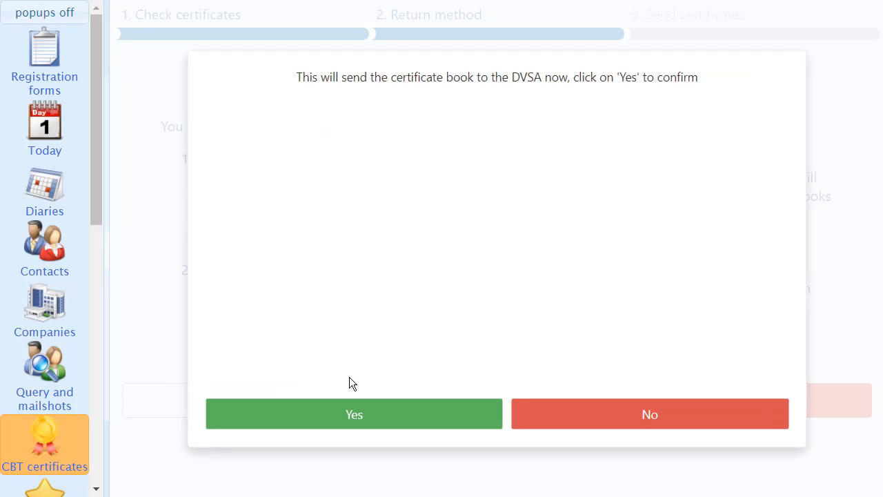
{"action": "left_click", "coordinate": [355, 424]}
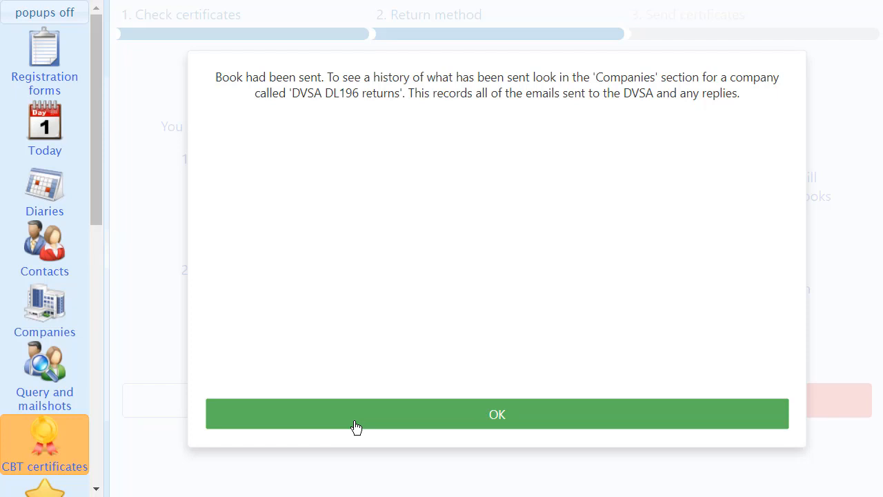
{"action": "left_click", "coordinate": [458, 414]}
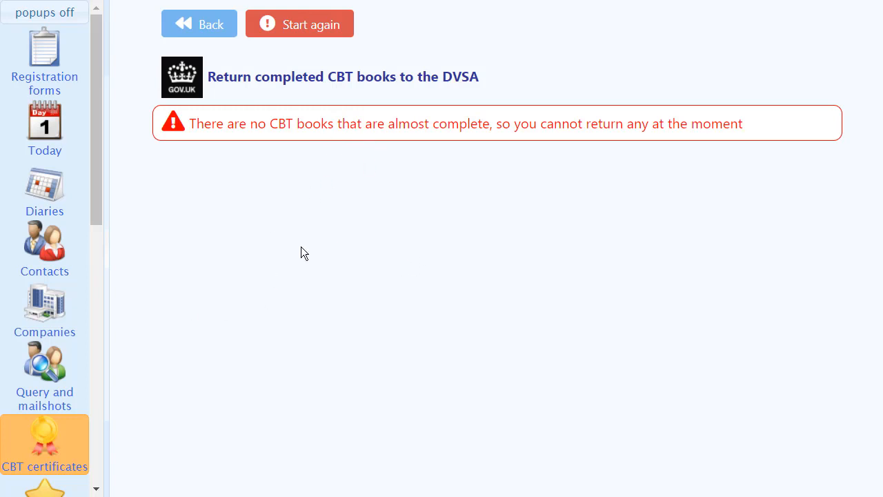
Open the company record DVSA DL196 Returns and review its history of returns sent, then close the record.
{"action": "left_click", "coordinate": [44, 318]}
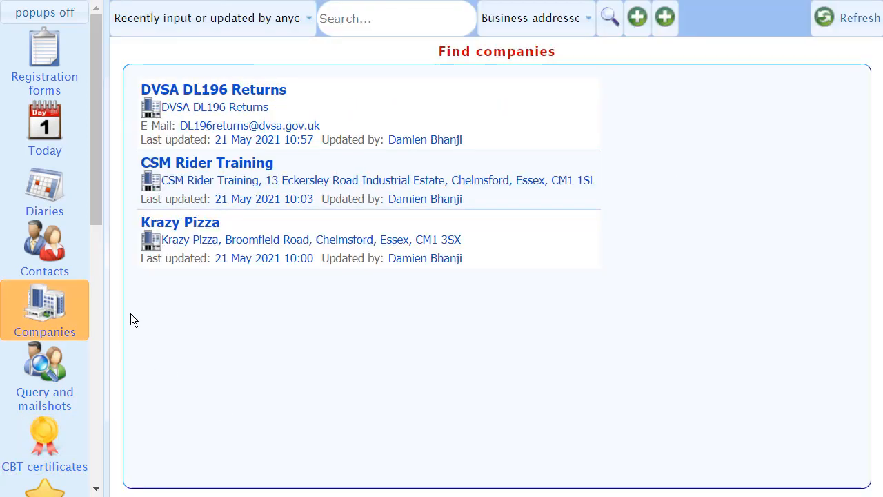
{"action": "left_click", "coordinate": [270, 105]}
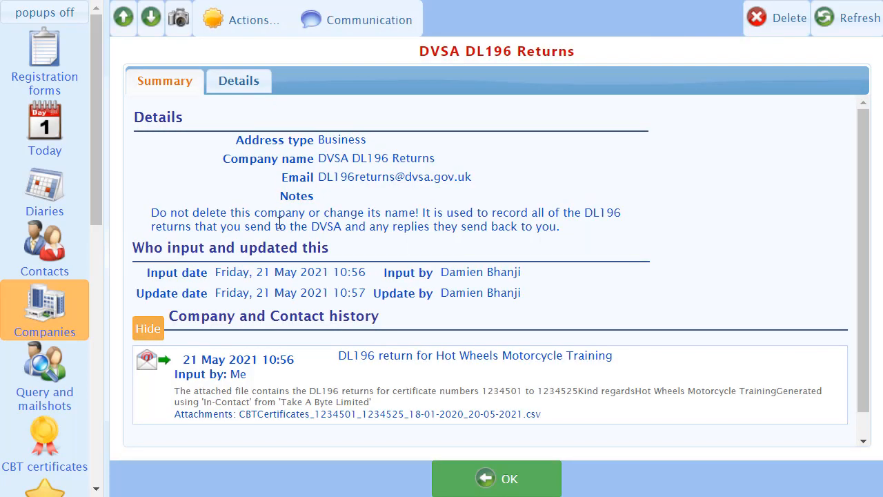
{"action": "scroll", "coordinate": [695, 289], "scroll_direction": "down", "scroll_amount": 1}
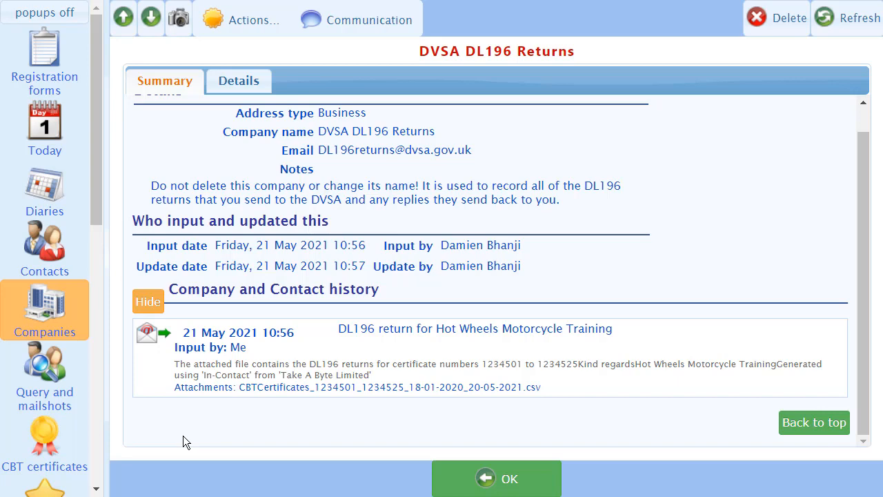
{"action": "left_click", "coordinate": [483, 479]}
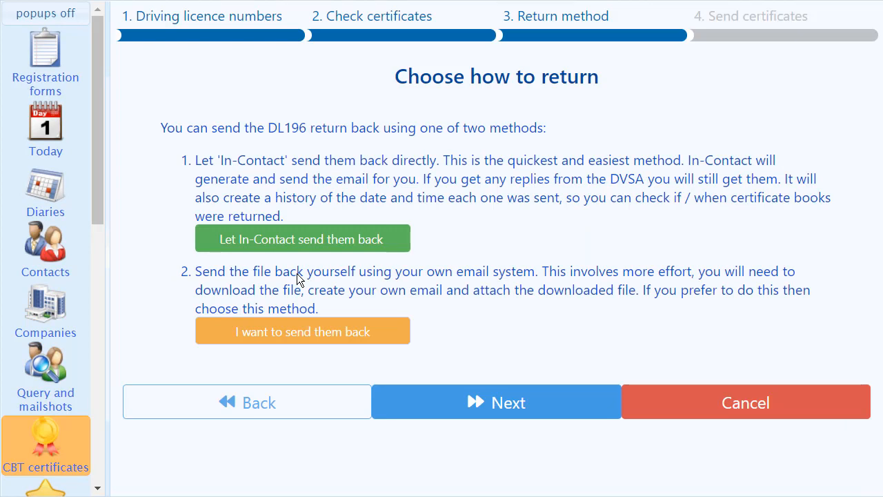
Choose the self-send return method, read the instructions for sending certificates 1234501 to 1234525, and go back.
{"action": "left_click", "coordinate": [320, 332]}
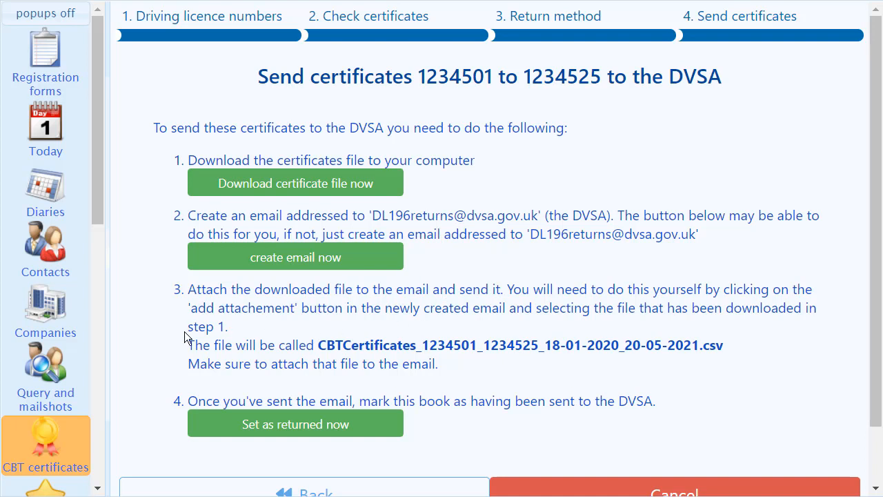
{"action": "scroll", "coordinate": [185, 337], "scroll_direction": "down", "scroll_amount": 1}
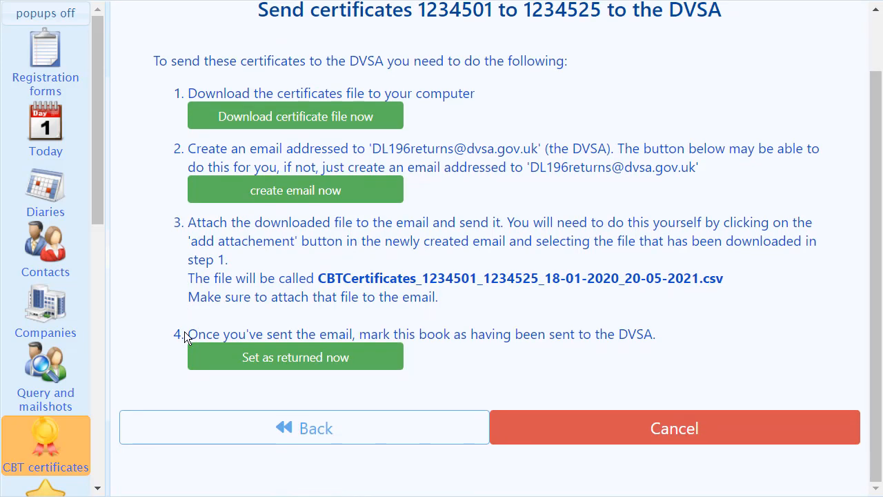
{"action": "left_click", "coordinate": [293, 437]}
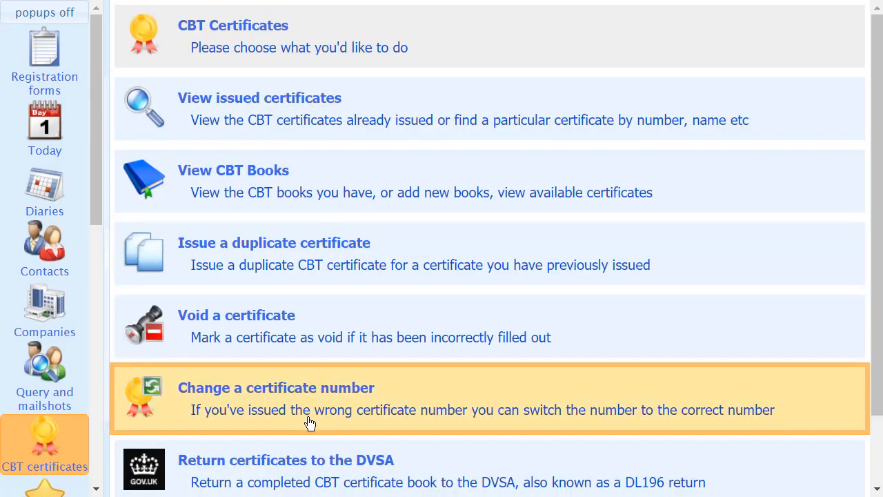
{"action": "scroll", "coordinate": [313, 433], "scroll_direction": "down", "scroll_amount": 1}
{"action": "scroll", "coordinate": [313, 433], "scroll_direction": "up", "scroll_amount": 1}
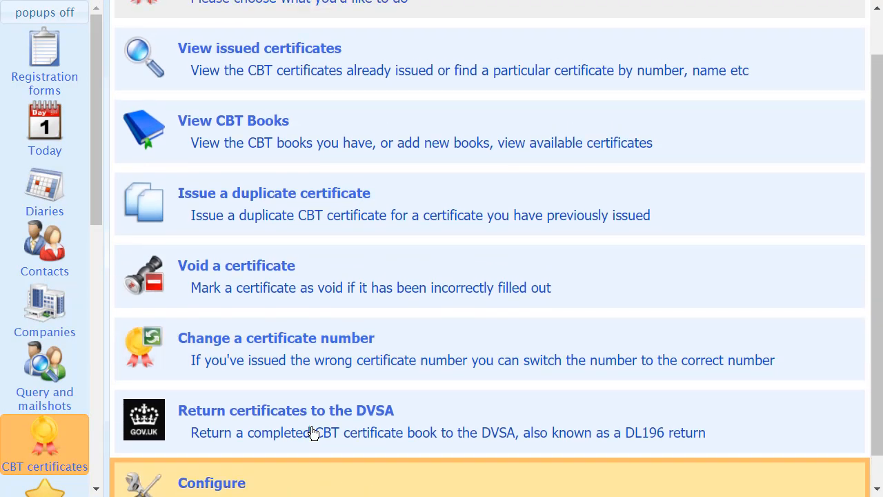